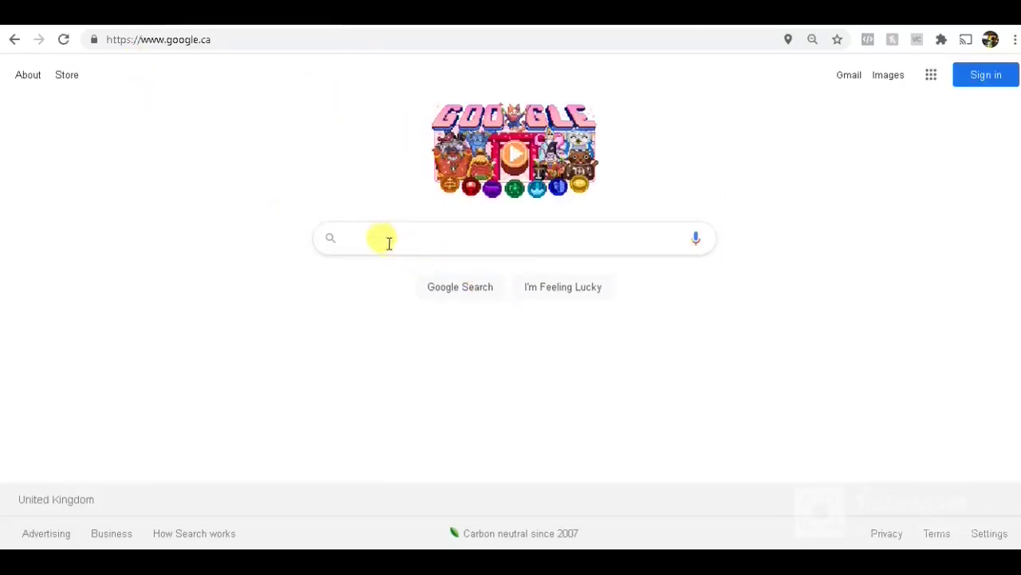
# Step: Search the web for "google forms" and open the Google Forms page about free online surveys for personal use
pyautogui.write('goo')
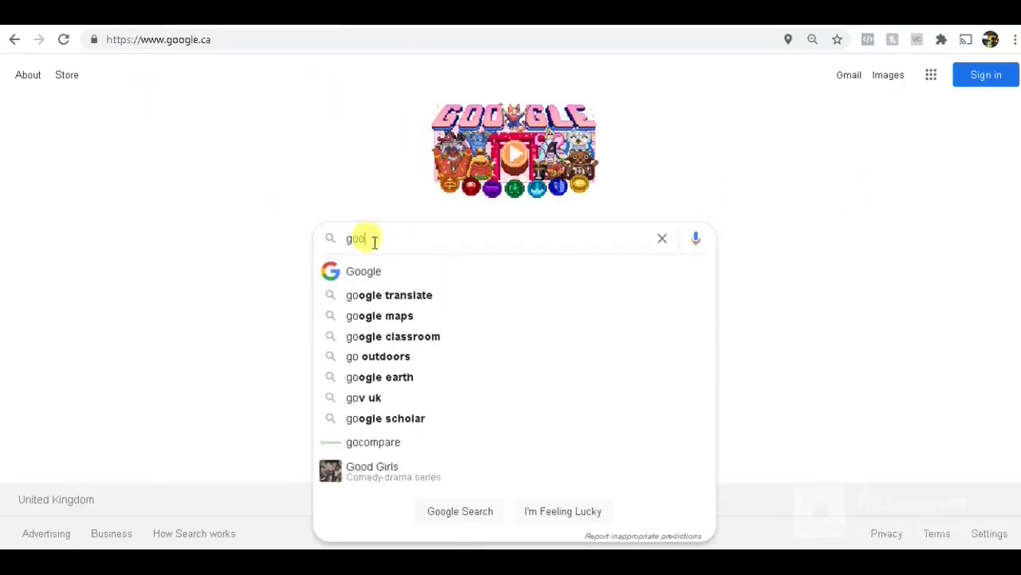
pyautogui.write('gle forms')
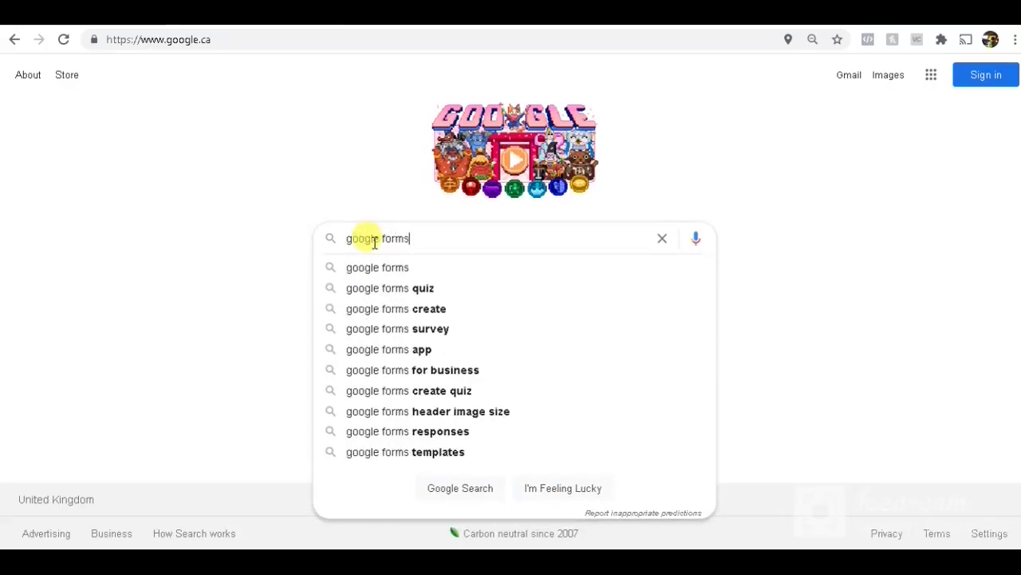
pyautogui.press('Return')
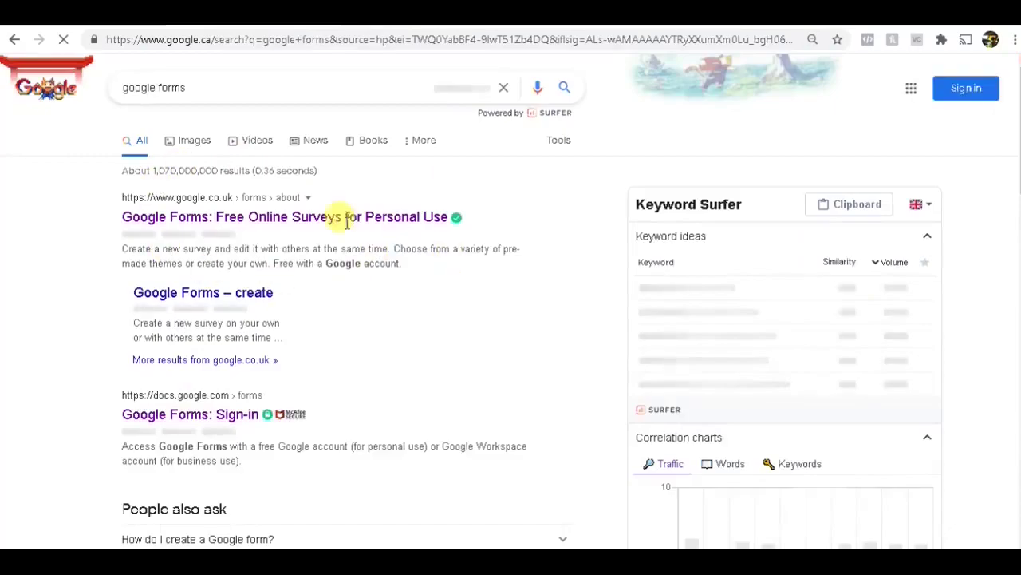
pyautogui.click(239, 226)
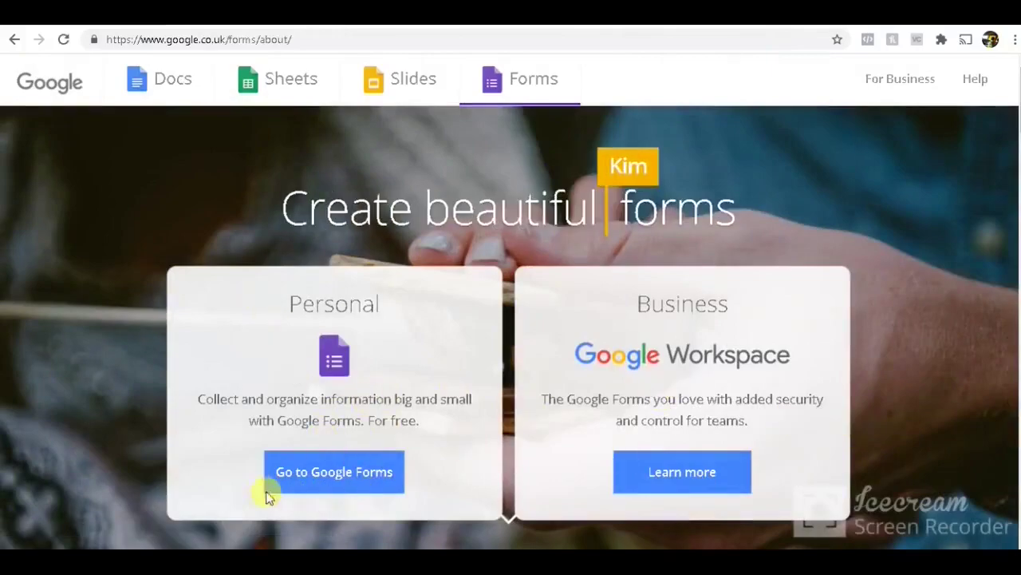
# Step: Go to Google Forms for personal use, create a blank form and dismiss the tip about reusing questions
pyautogui.click(351, 472)
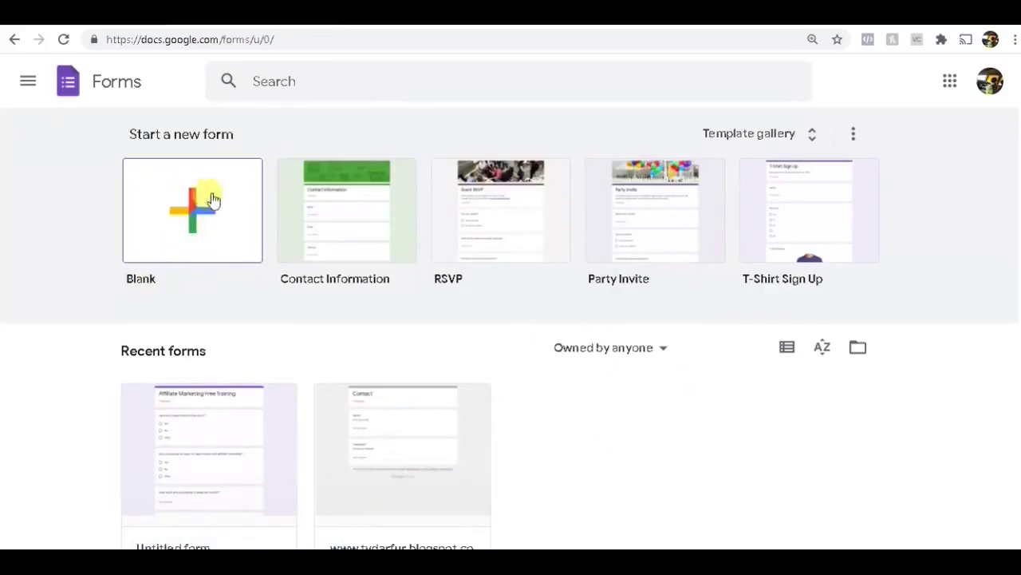
pyautogui.click(193, 209)
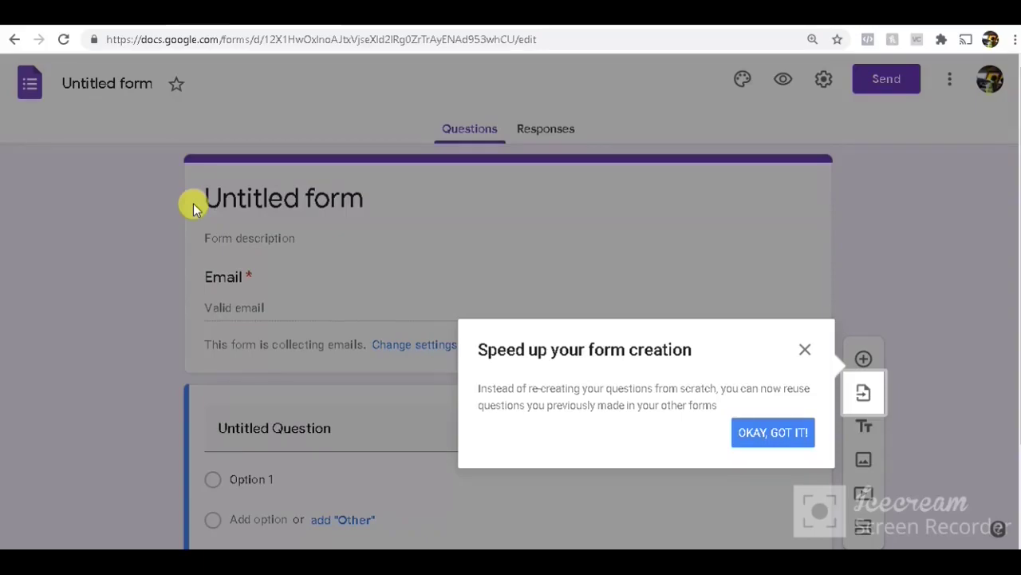
pyautogui.click(806, 350)
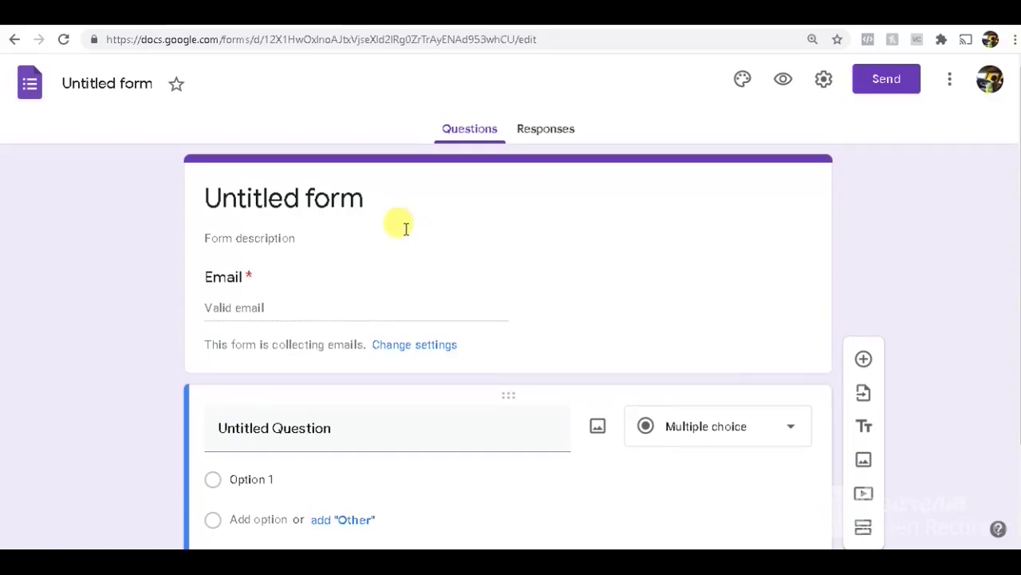
# Step: Replace the form's title with "Affiliate Marketing Free Training 111"
pyautogui.click(375, 198)
pyautogui.moveTo(374, 198); pyautogui.dragTo(205, 201)
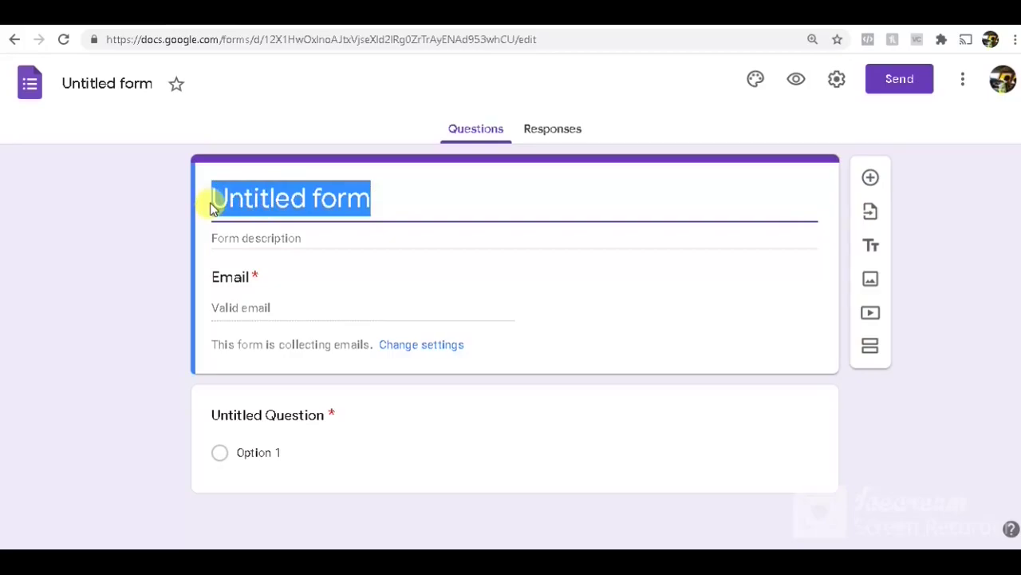
pyautogui.write('A')
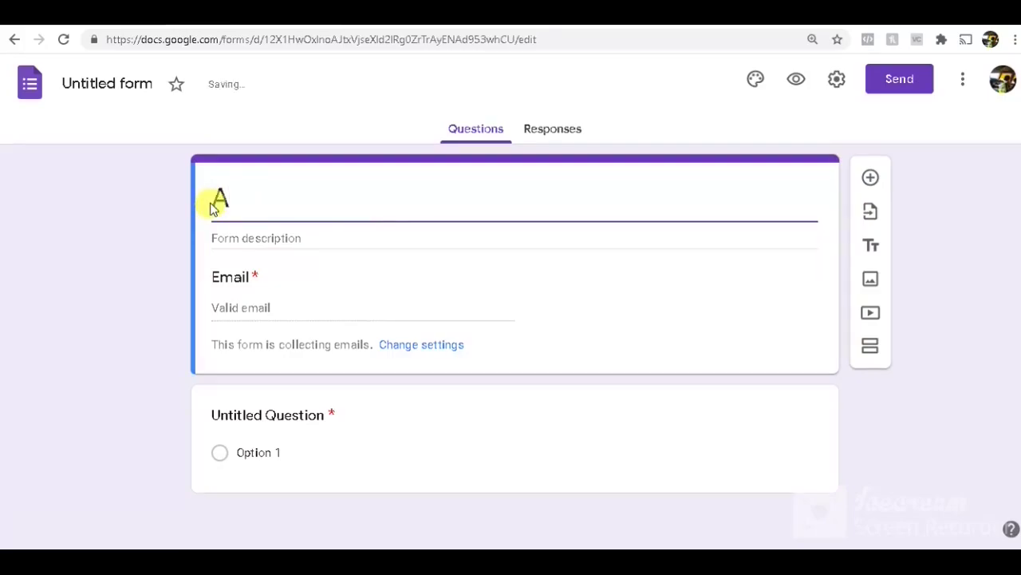
pyautogui.write('ffiliat')
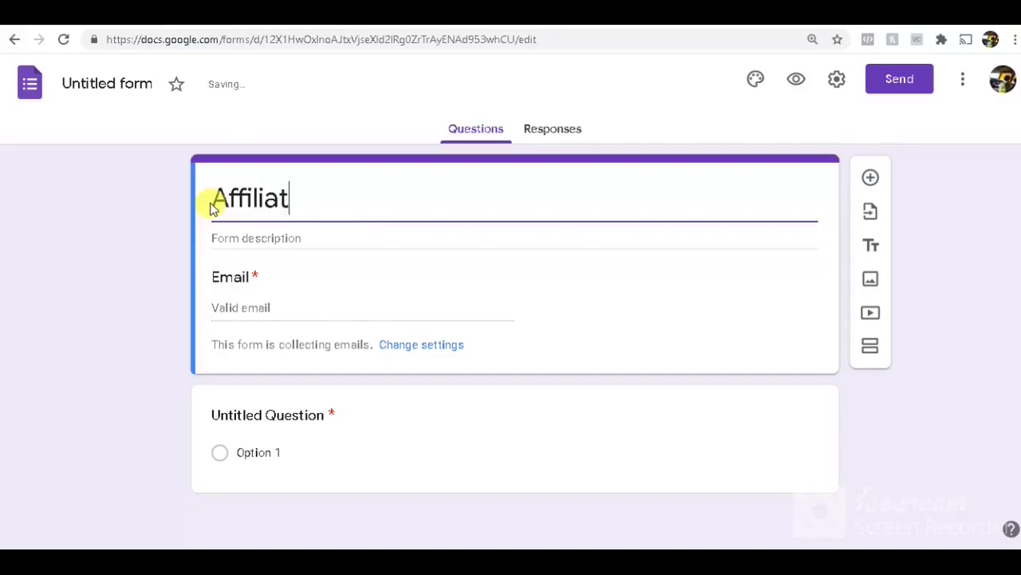
pyautogui.write('e Mar')
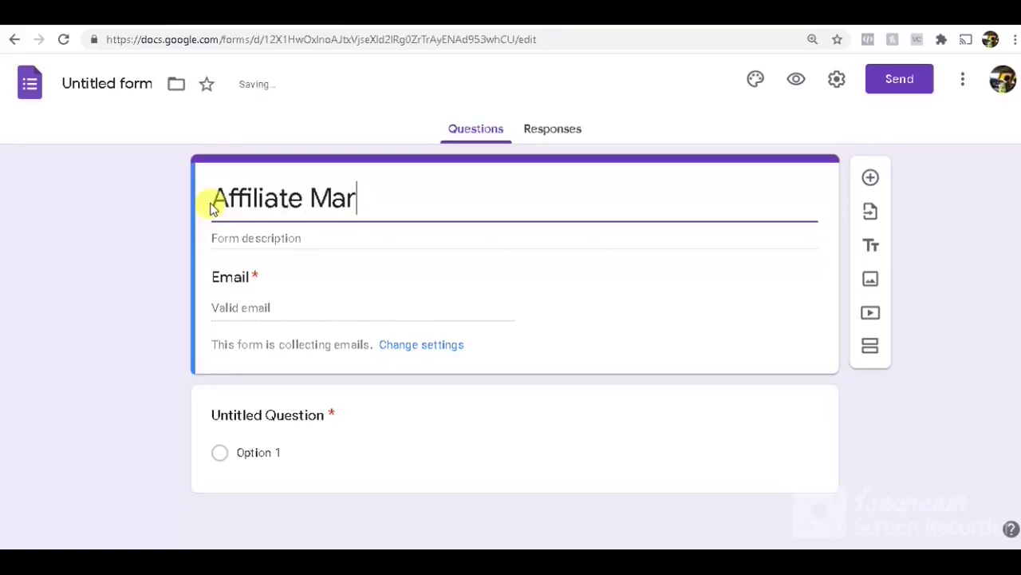
pyautogui.write('keting ')
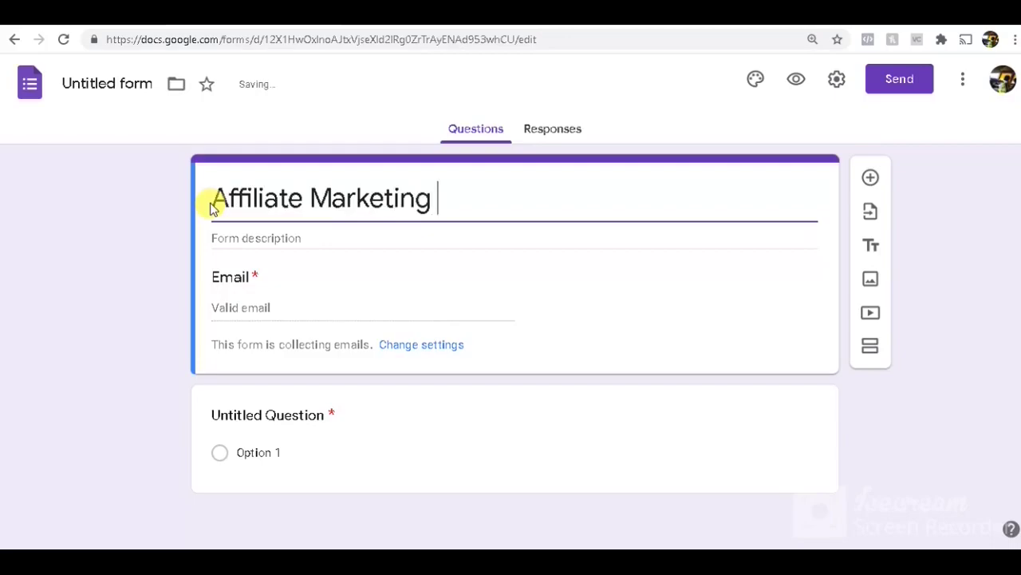
pyautogui.write('Free Training')
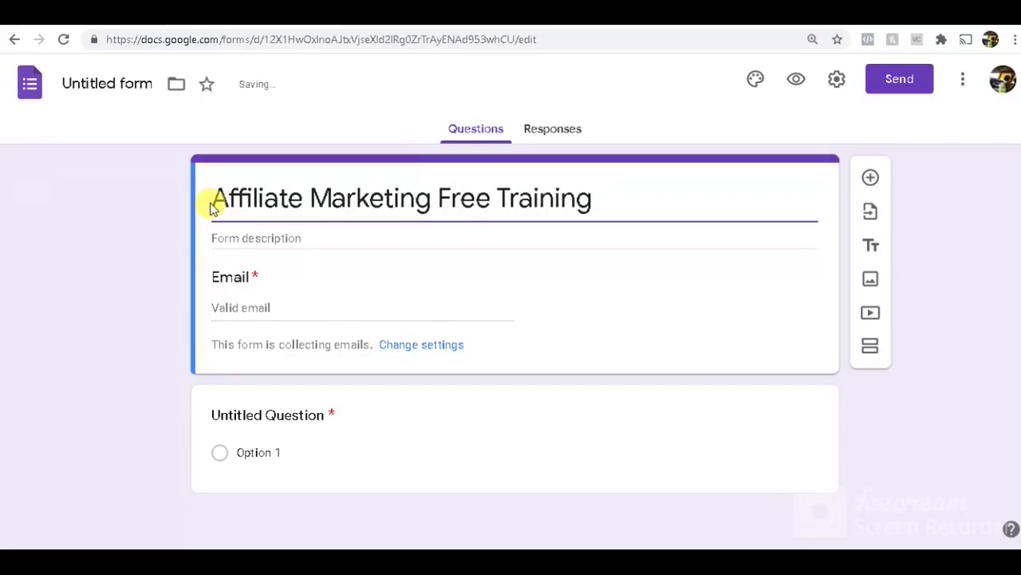
pyautogui.write(' 111')
# Step: Save the default form settings with Collect emails, Make questions required and Default quiz point value enabled
pyautogui.click(968, 80)
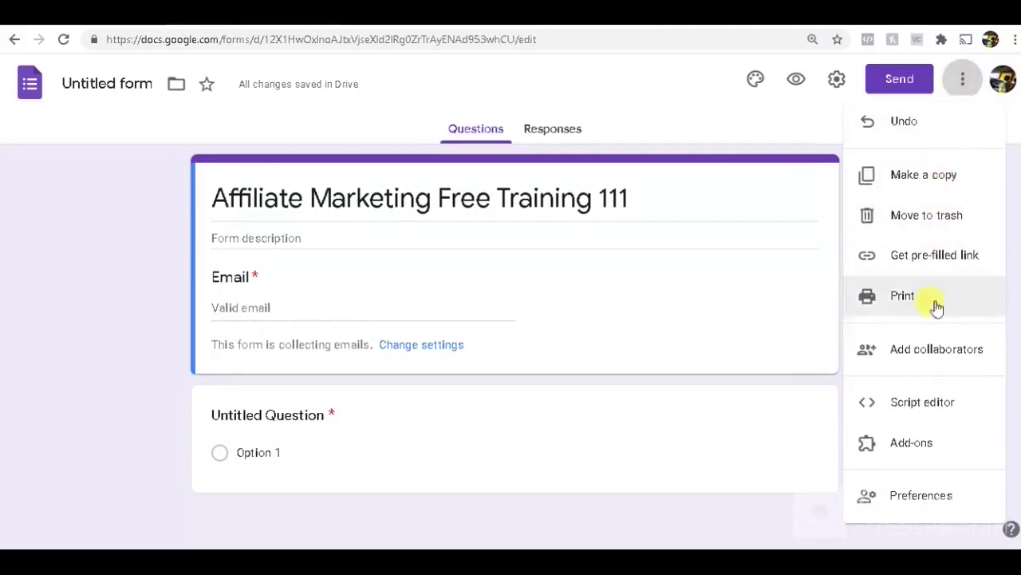
pyautogui.click(914, 502)
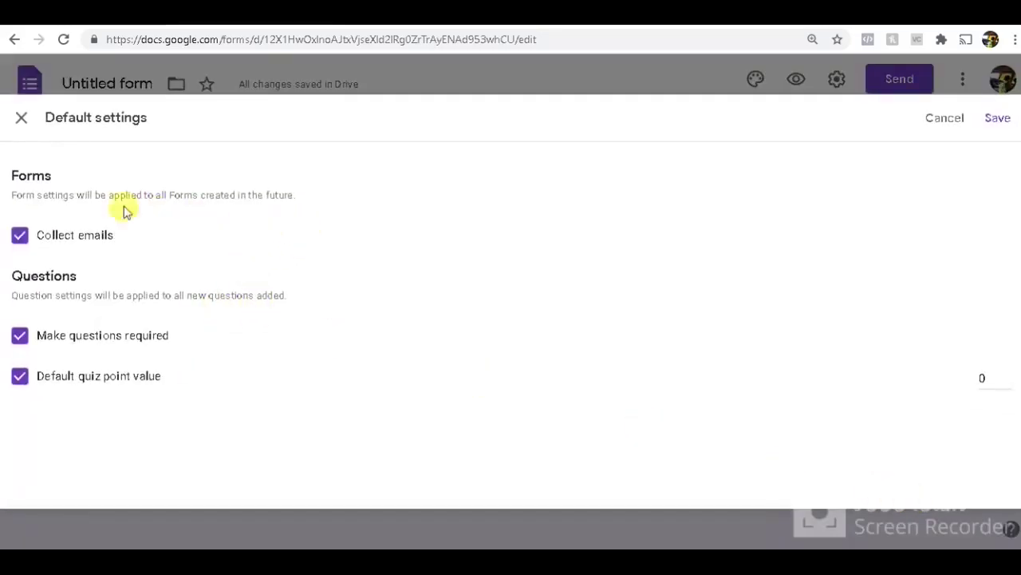
pyautogui.click(19, 236)
pyautogui.click(20, 237)
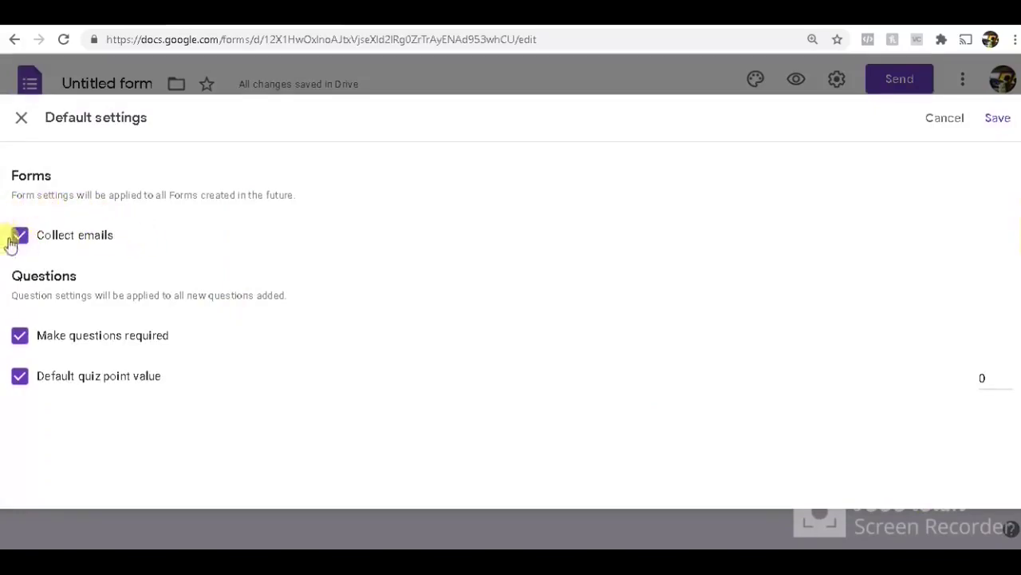
pyautogui.click(19, 233)
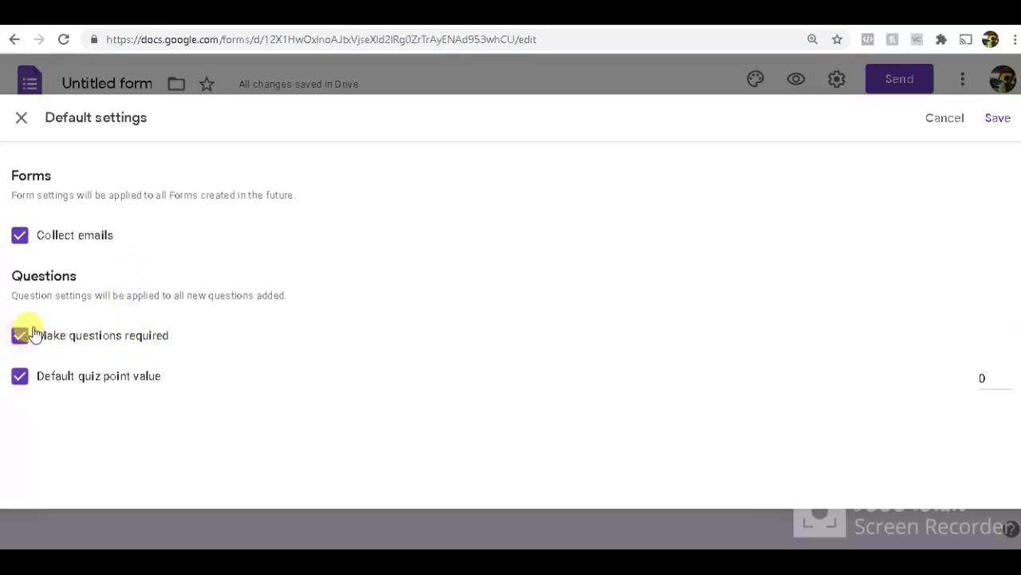
pyautogui.click(998, 120)
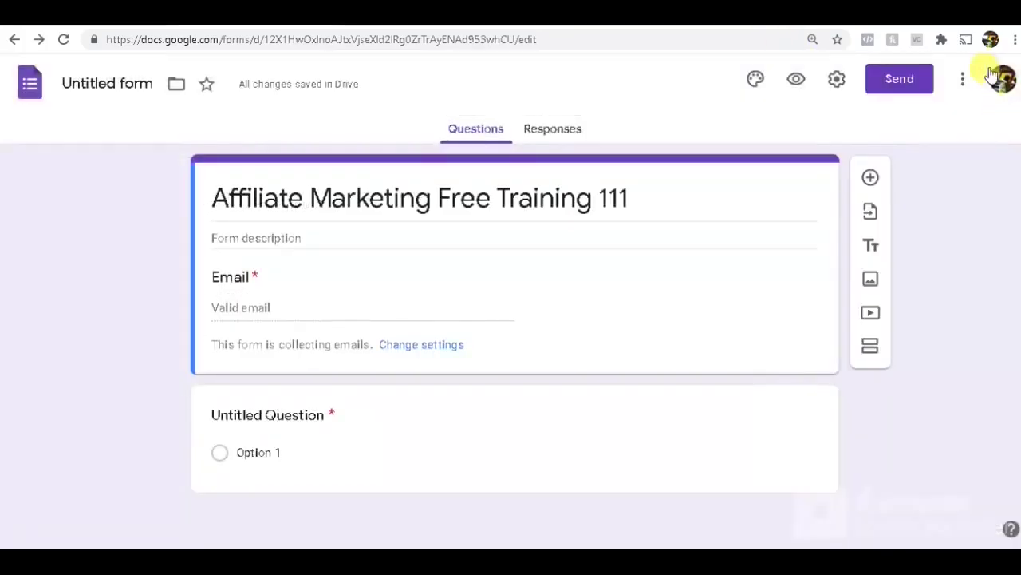
# Step: Add a multiple-choice question below the form header, asking "Have you made any money online?"
pyautogui.click(870, 179)
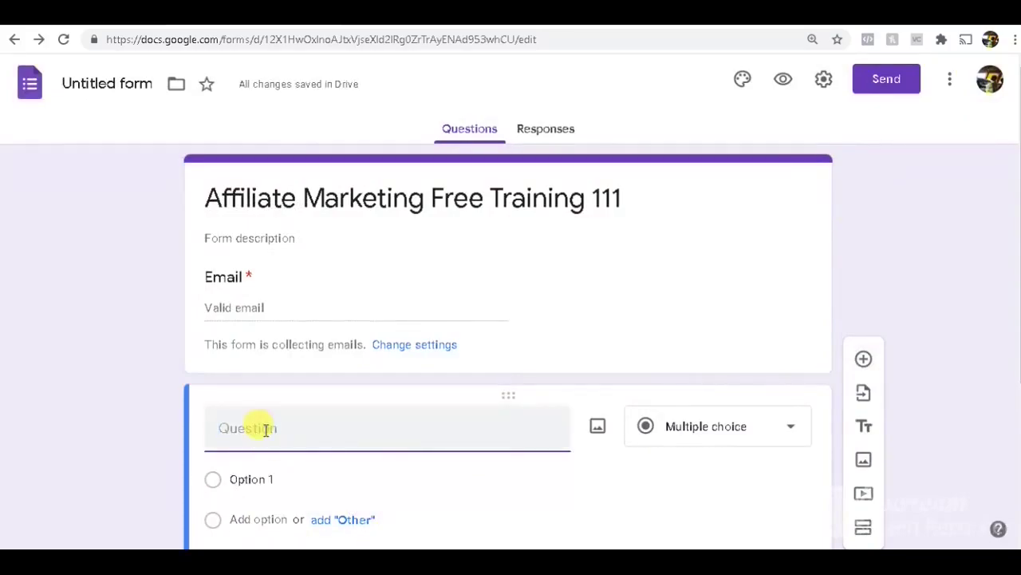
pyautogui.write('H')
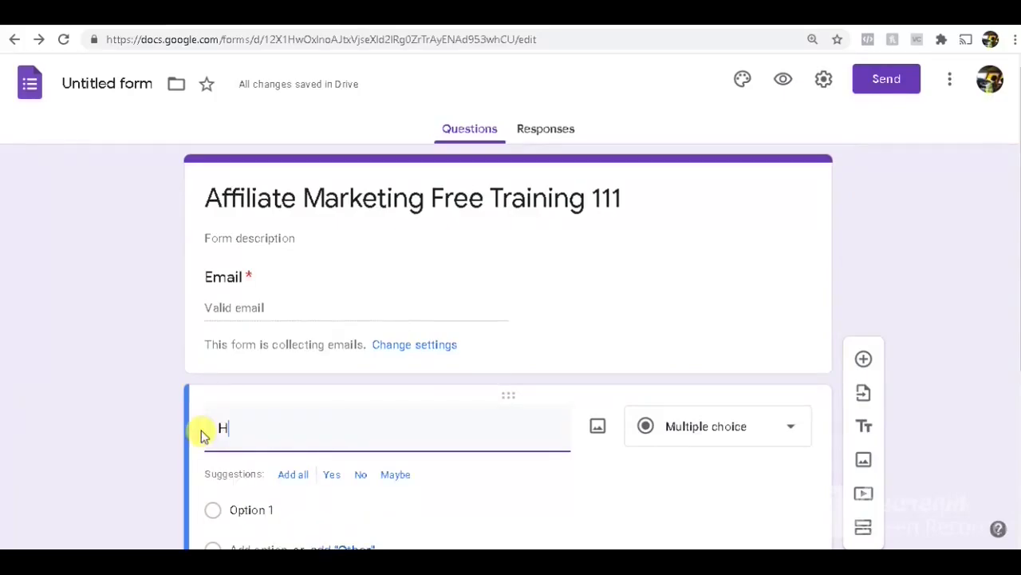
pyautogui.write('ave you made an')
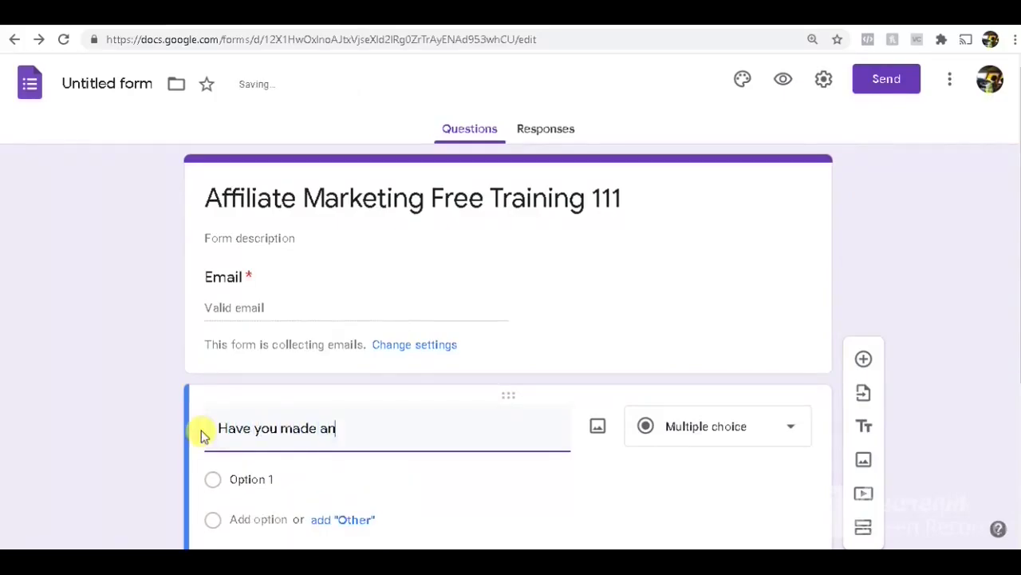
pyautogui.write('y mone')
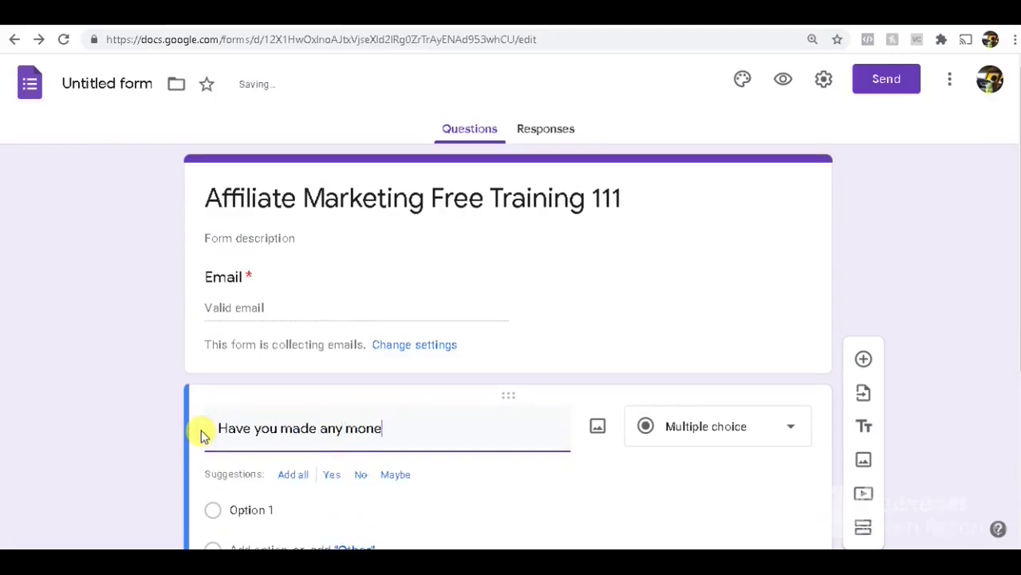
pyautogui.write('y online?')
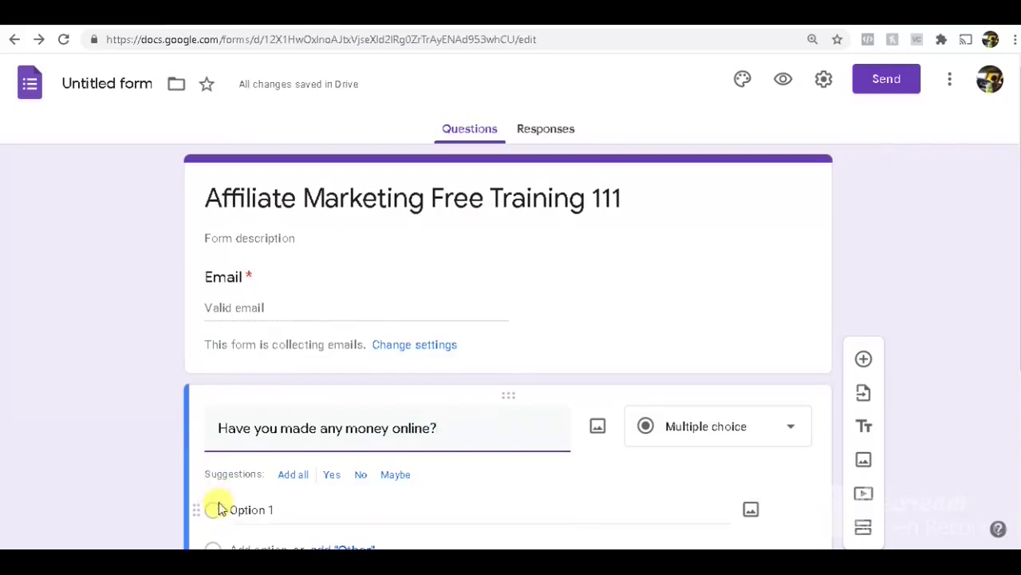
# Step: Give the question about making money online the answer options "Yes", "No" and Other
pyautogui.scroll(-2, 254, 514)
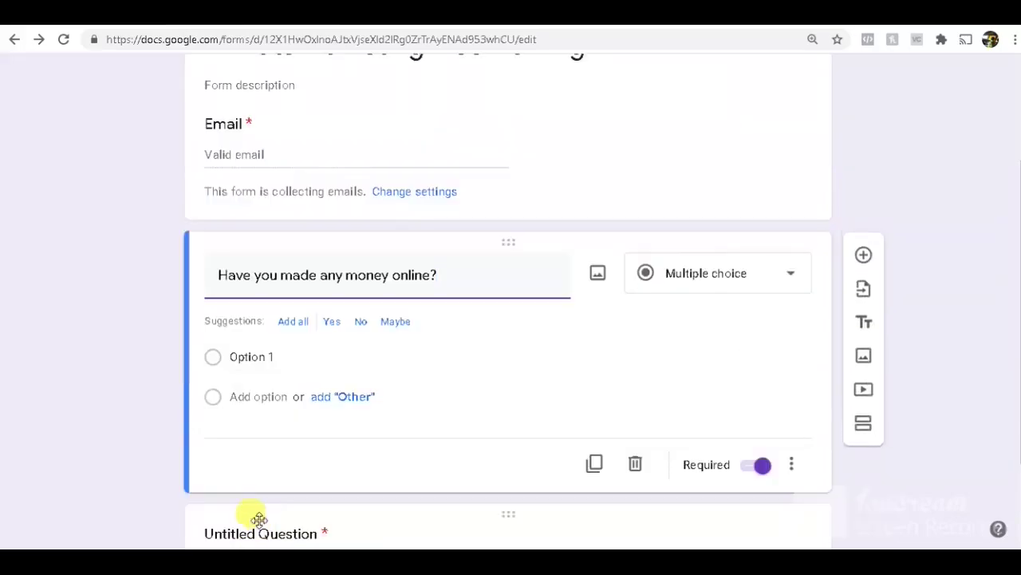
pyautogui.click(259, 356)
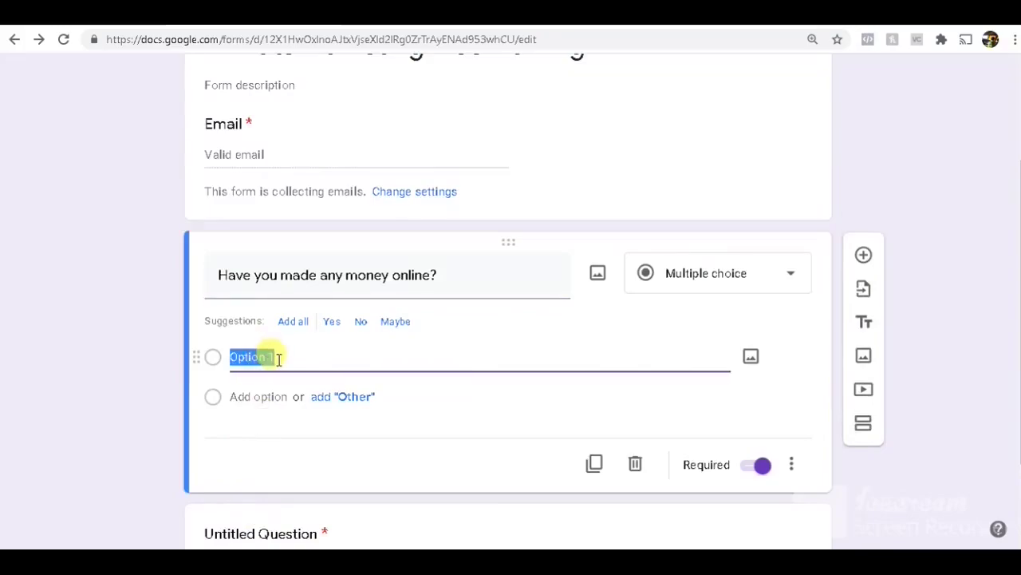
pyautogui.write('Yes')
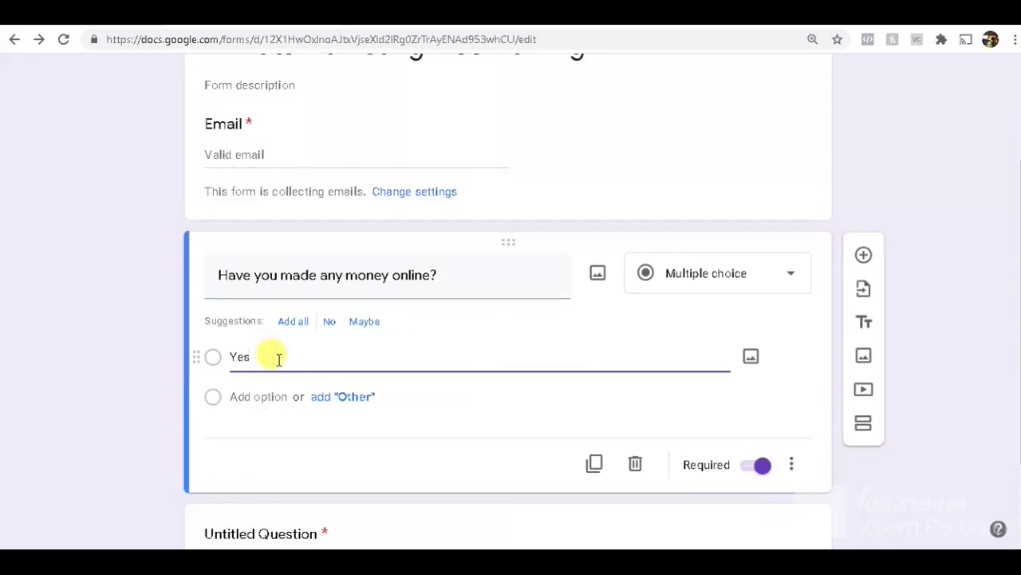
pyautogui.press('Return')
pyautogui.write('No')
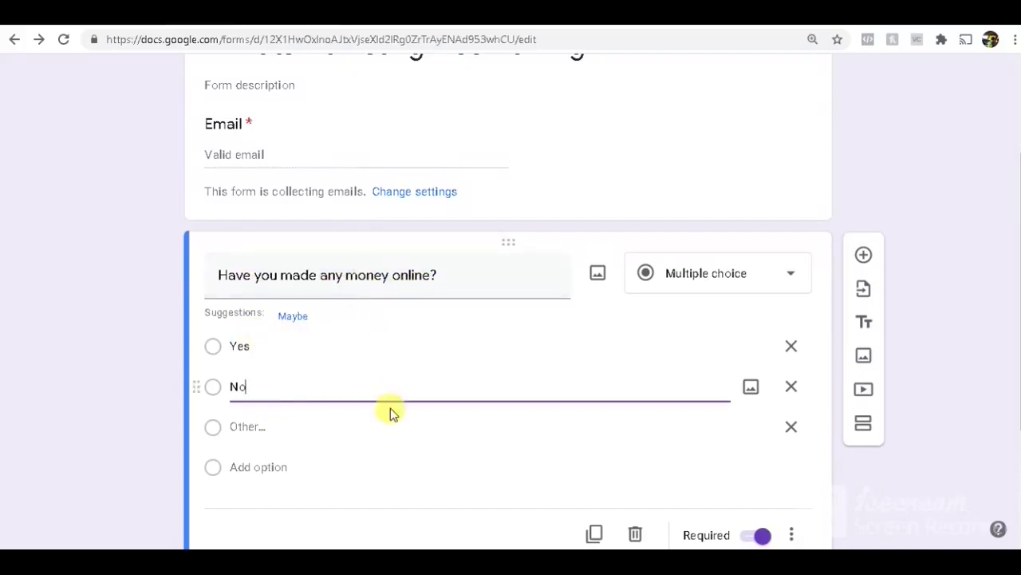
# Step: Add another multiple-choice question below the first, asking "How much are you looking to make per month?"
pyautogui.click(865, 256)
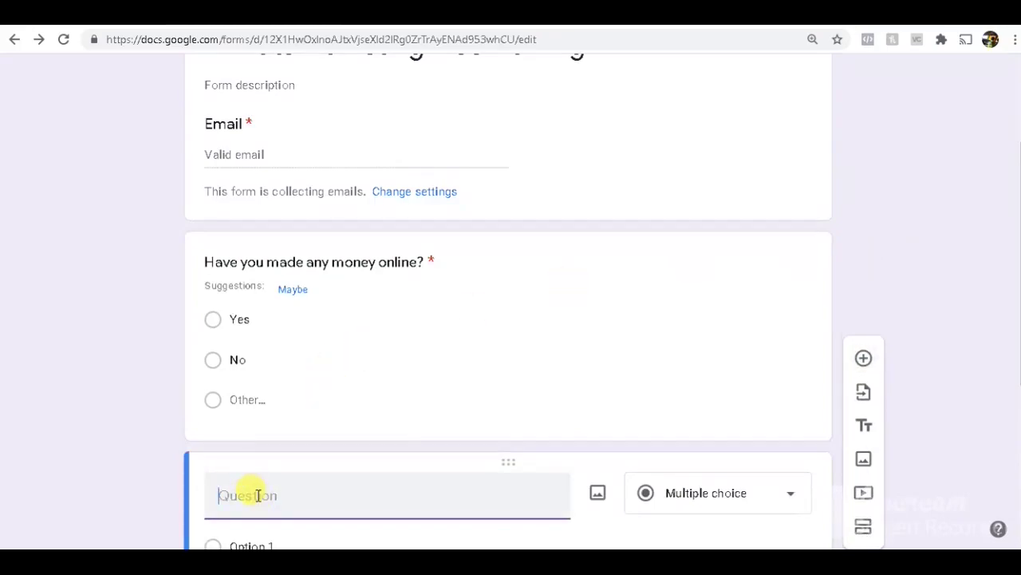
pyautogui.write('How much are you looking to m')
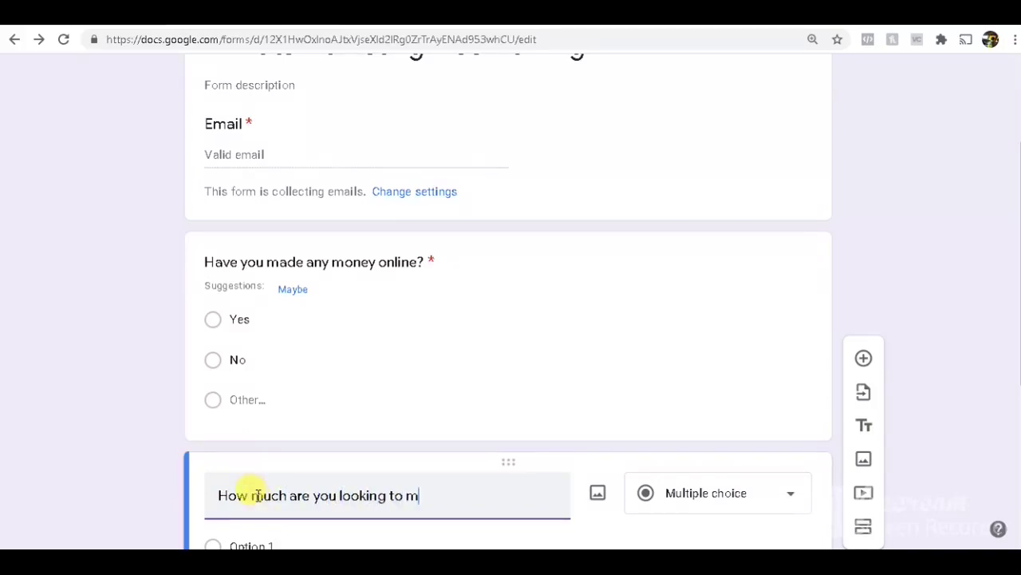
pyautogui.write('ake per month?')
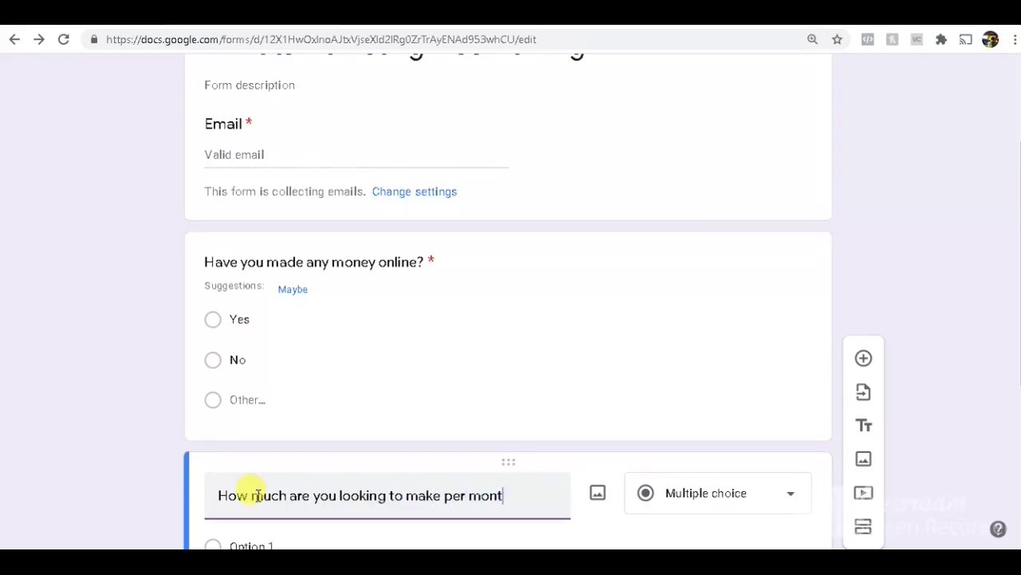
# Step: Set the first answer option of the monthly income question to "100 dollar per month"
pyautogui.scroll(-4, 347, 329)
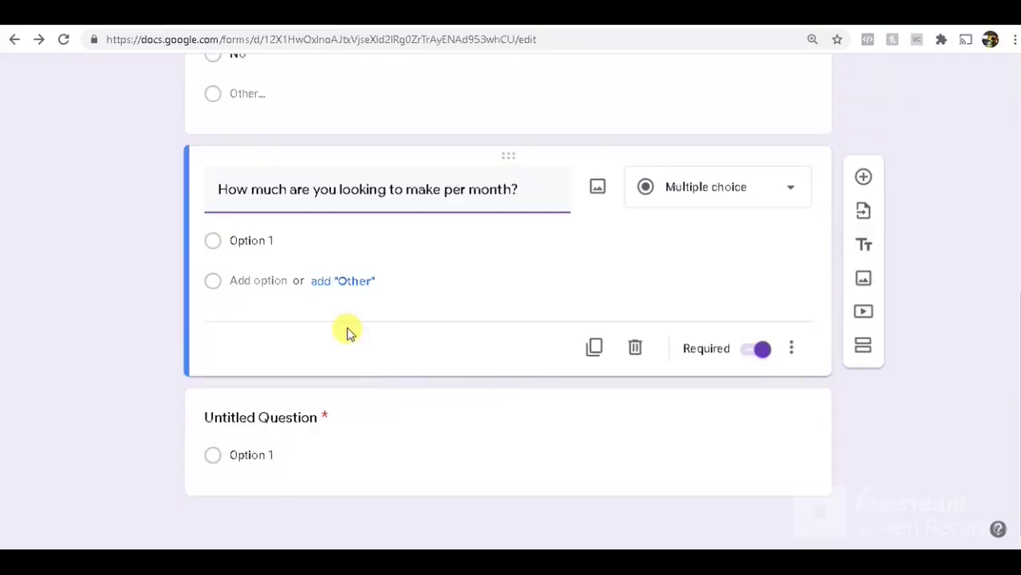
pyautogui.click(252, 239)
pyautogui.write('100 dollar per month')
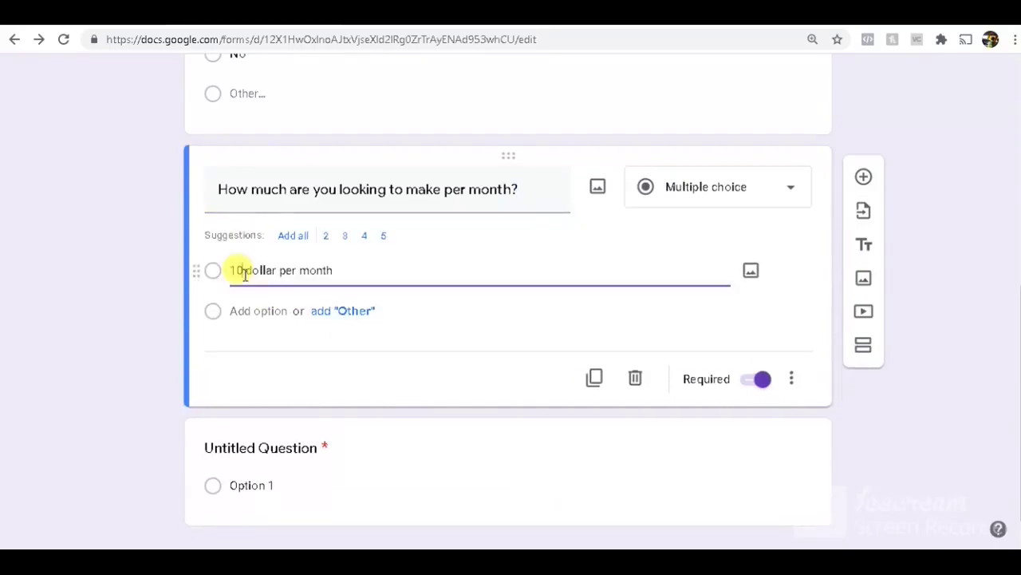
# Step: Add an Other option and a second option copied from the first, edited to "500 dollar per month"
pyautogui.moveTo(358, 264); pyautogui.dragTo(167, 269)
pyautogui.hotkey('ctrl', 'c')
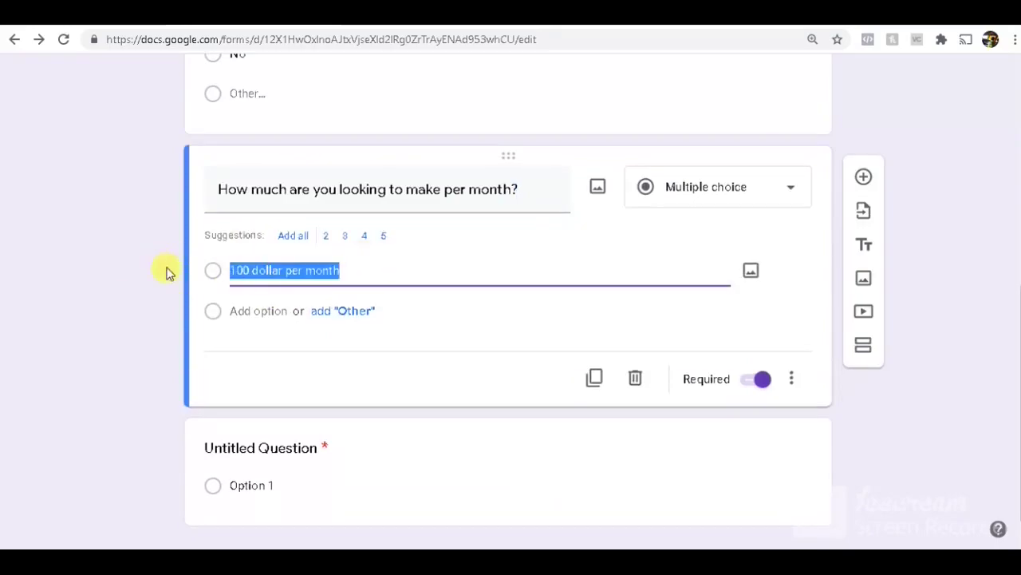
pyautogui.click(274, 311)
pyautogui.hotkey('ctrl', 'v')
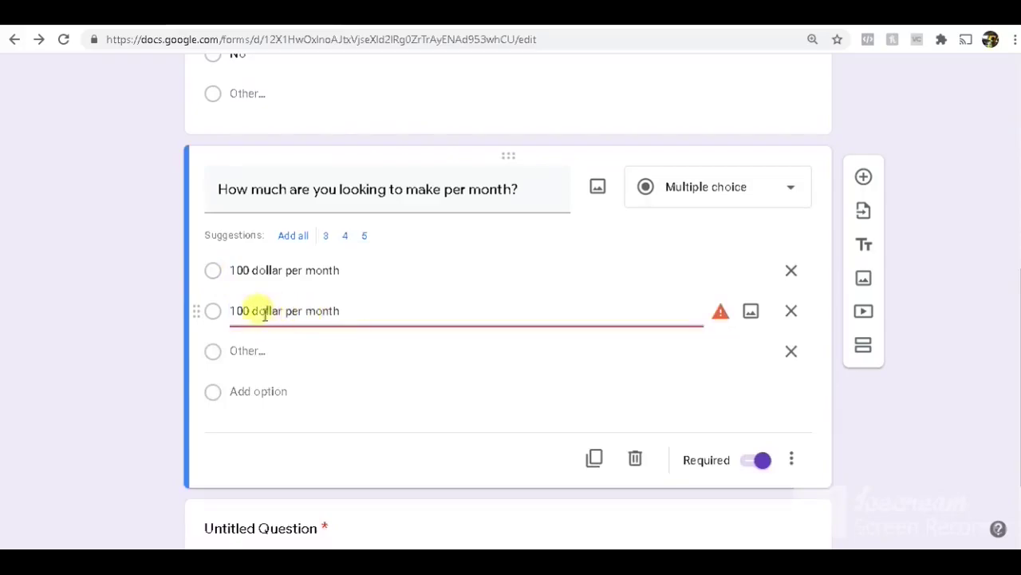
pyautogui.click(238, 311)
pyautogui.press('BackSpace')
pyautogui.write('5')
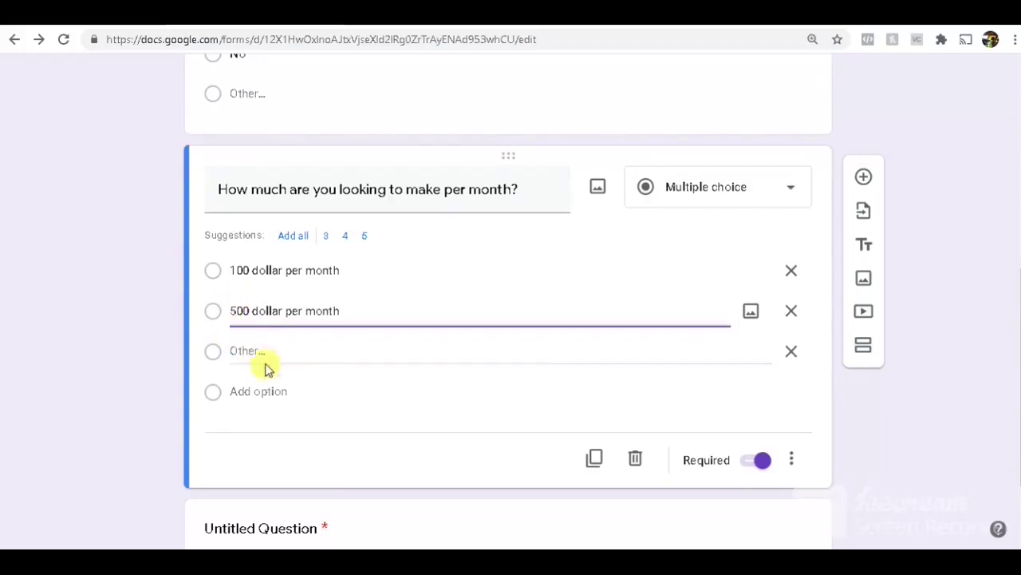
# Step: Add the options "1000 dollar per month" and "More than 1000 dollar per month" to the monthly income question, reusing the copied option text
pyautogui.click(278, 391)
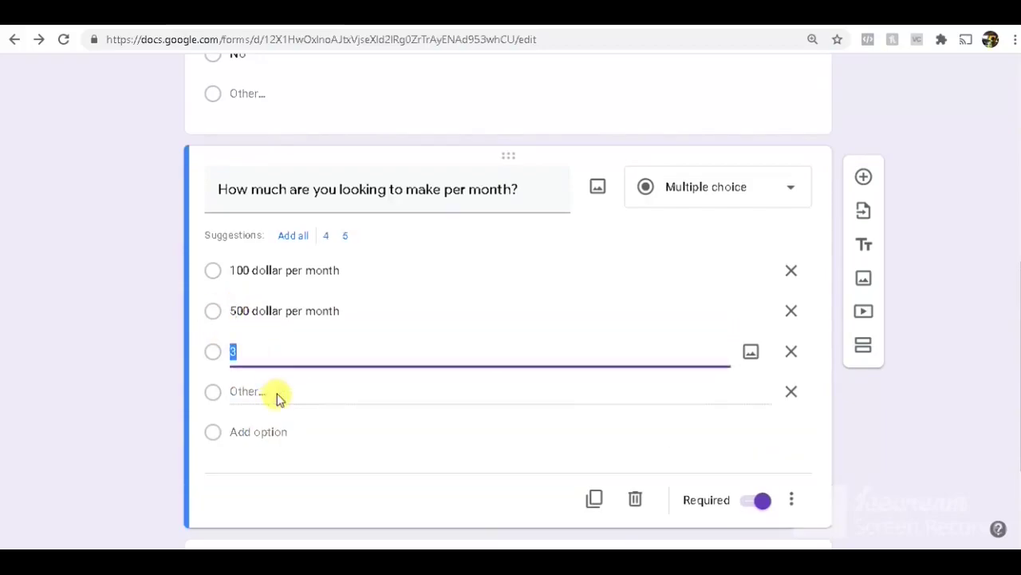
pyautogui.hotkey('ctrl', 'v')
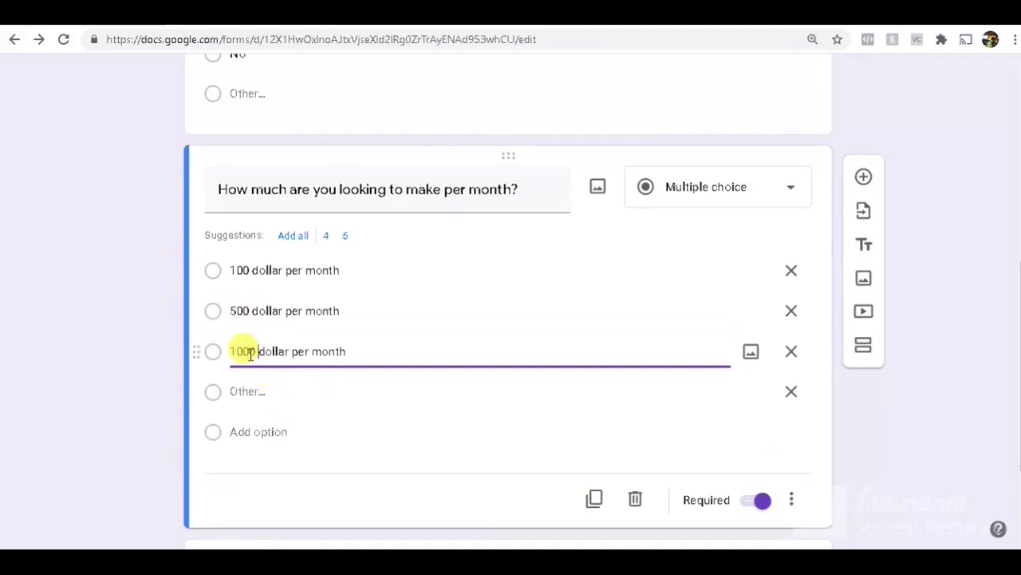
pyautogui.press('Return')
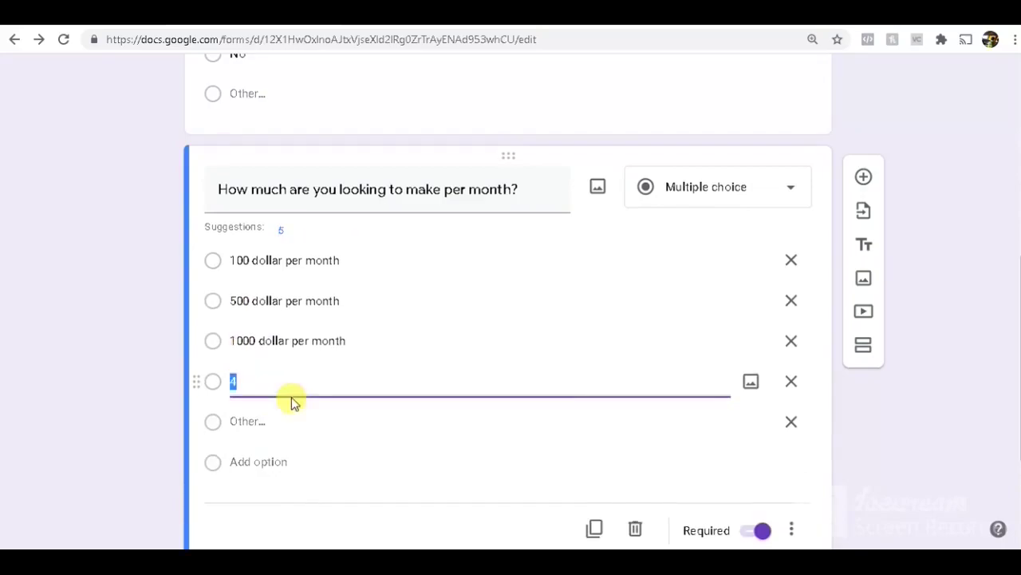
pyautogui.hotkey('ctrl', 'v')
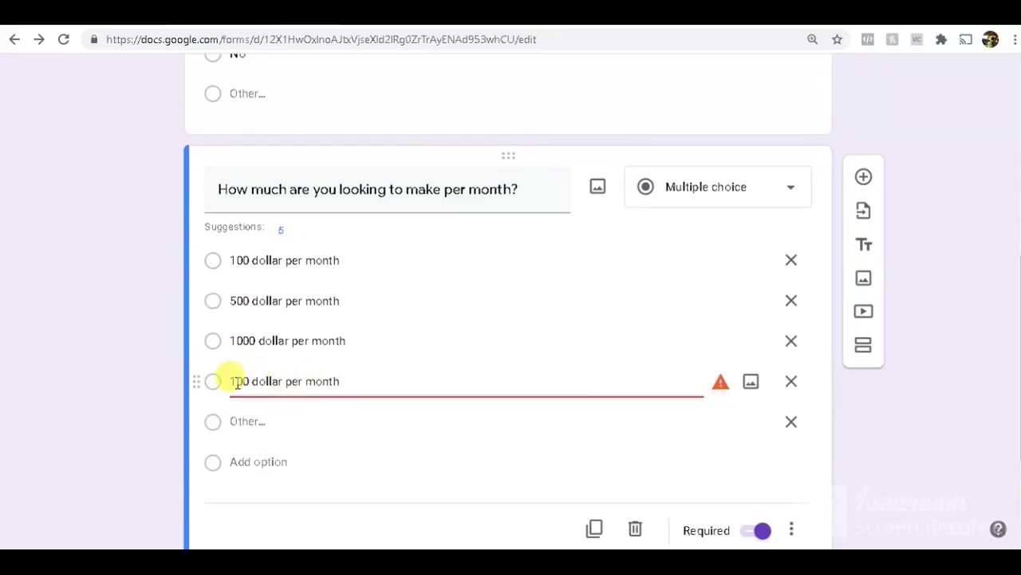
pyautogui.write('More than 1')
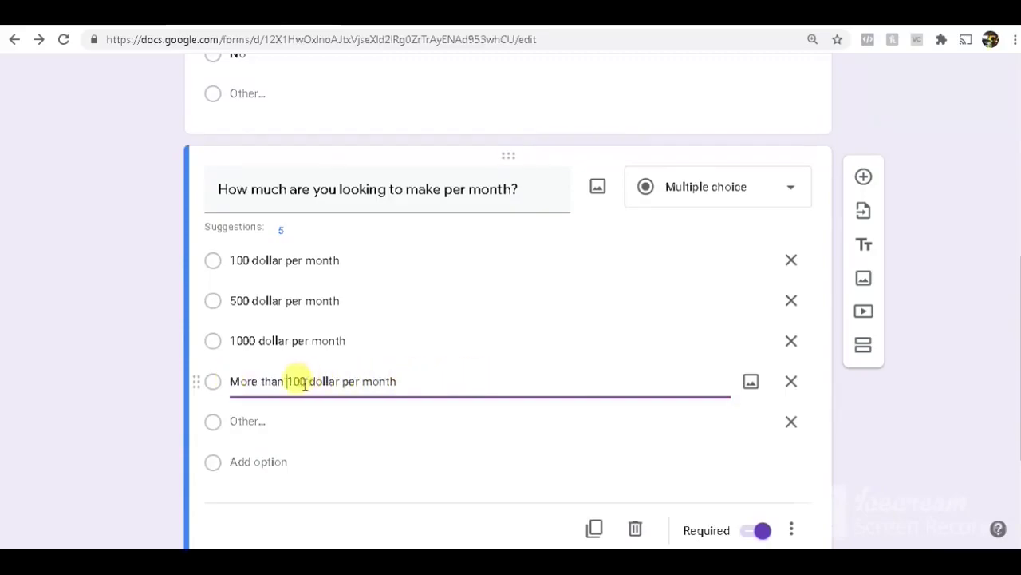
pyautogui.write('0')
pyautogui.scroll(4, 262, 353)
pyautogui.scroll(-4, 263, 360)
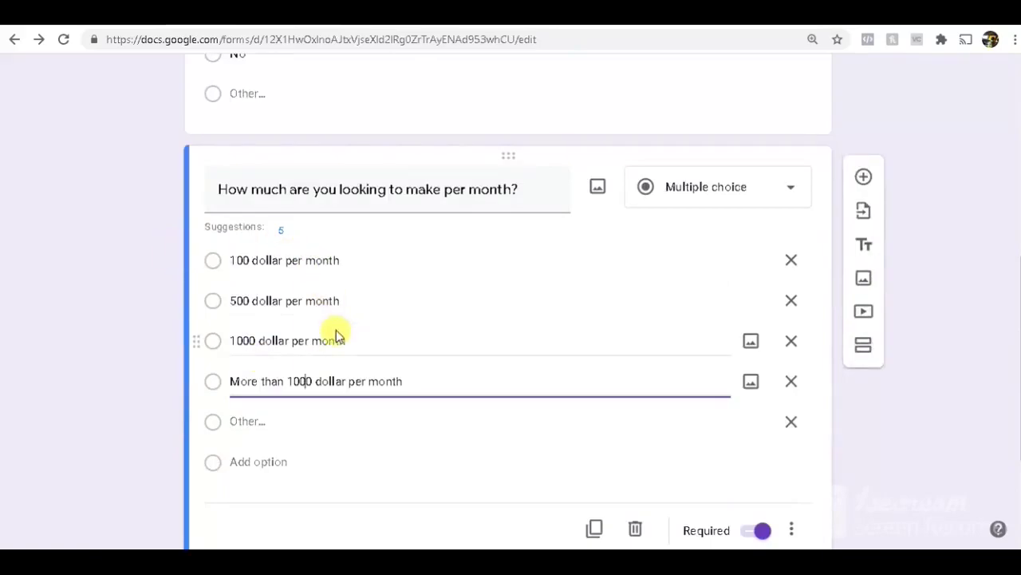
# Step: Add another multiple-choice question asking "How much would you be willing to spend to make your desired amount per month?"
pyautogui.click(864, 179)
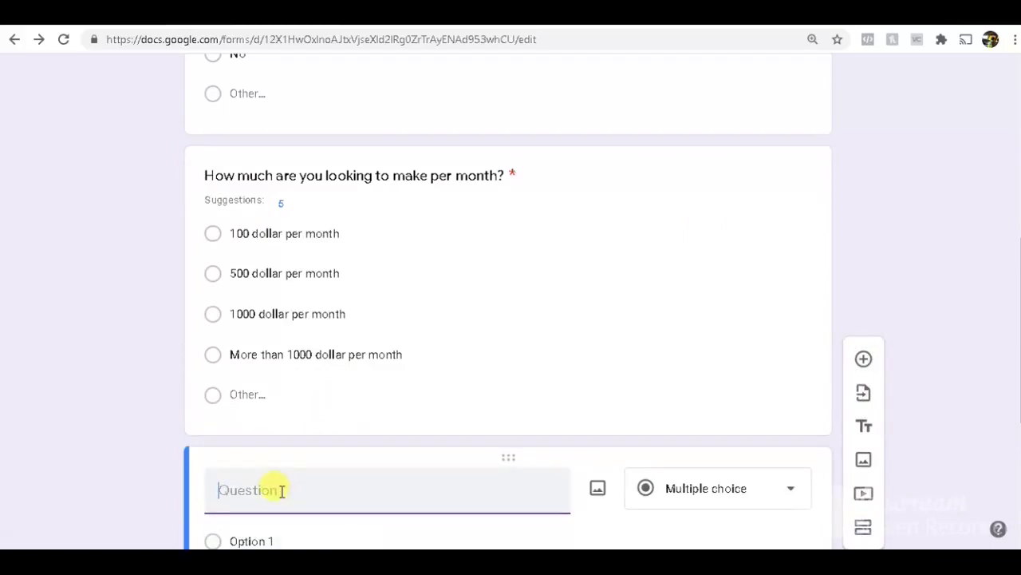
pyautogui.write('How m')
pyautogui.write('ou')
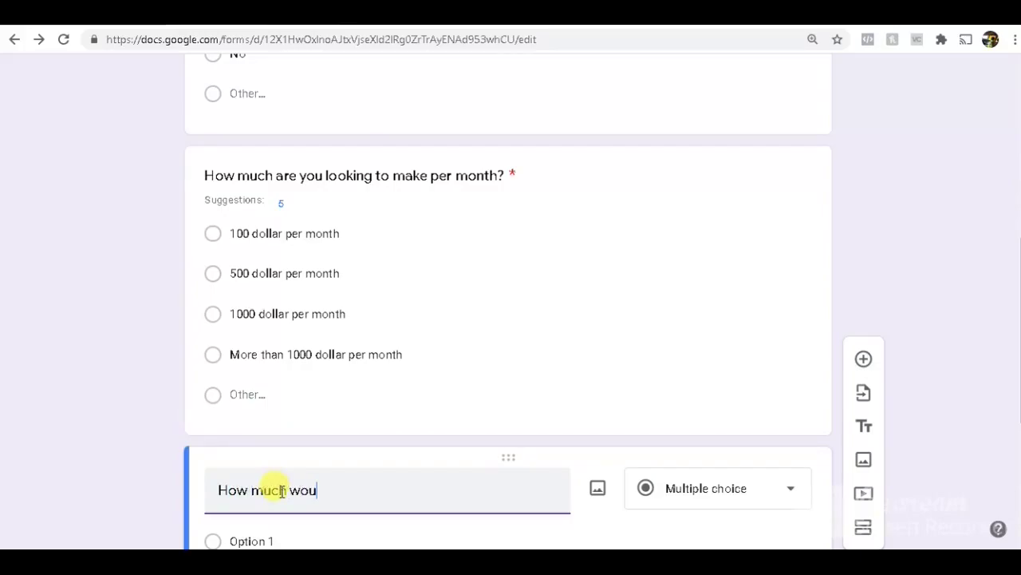
pyautogui.write('ld you be willing')
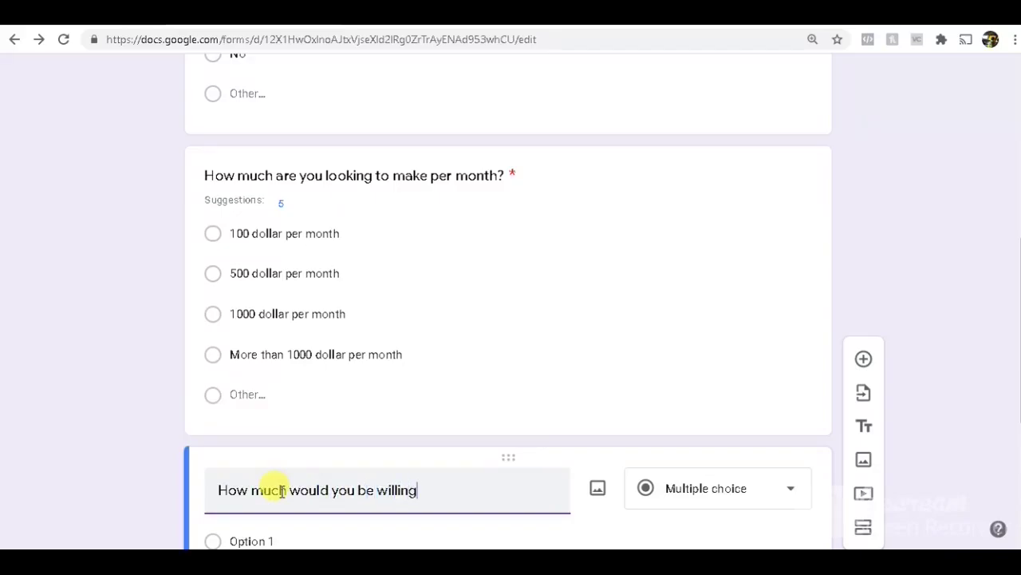
pyautogui.write(' to pay')
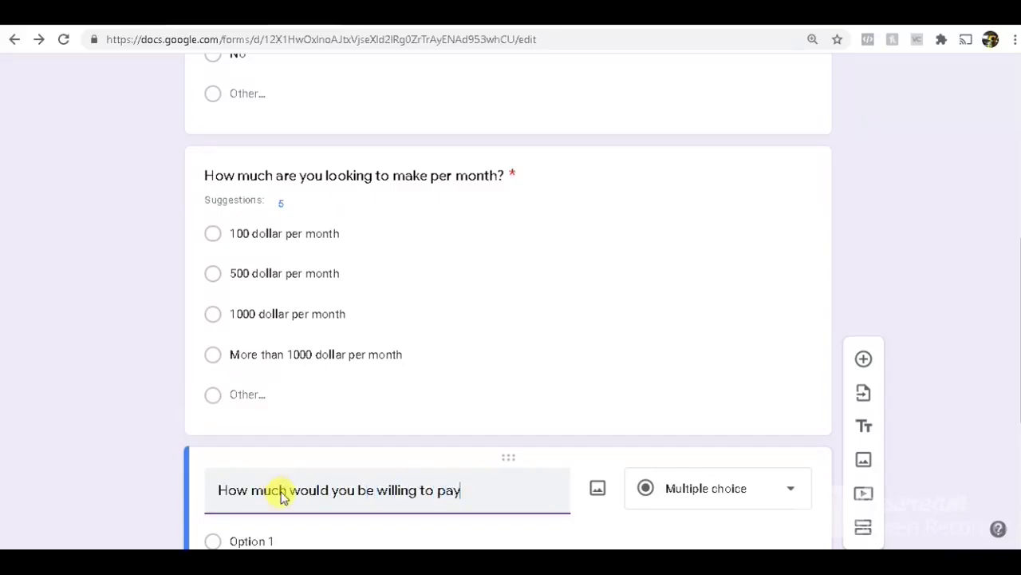
pyautogui.press('BackSpace')
pyautogui.press('BackSpace')
pyautogui.press('BackSpace')
pyautogui.write('spend ')
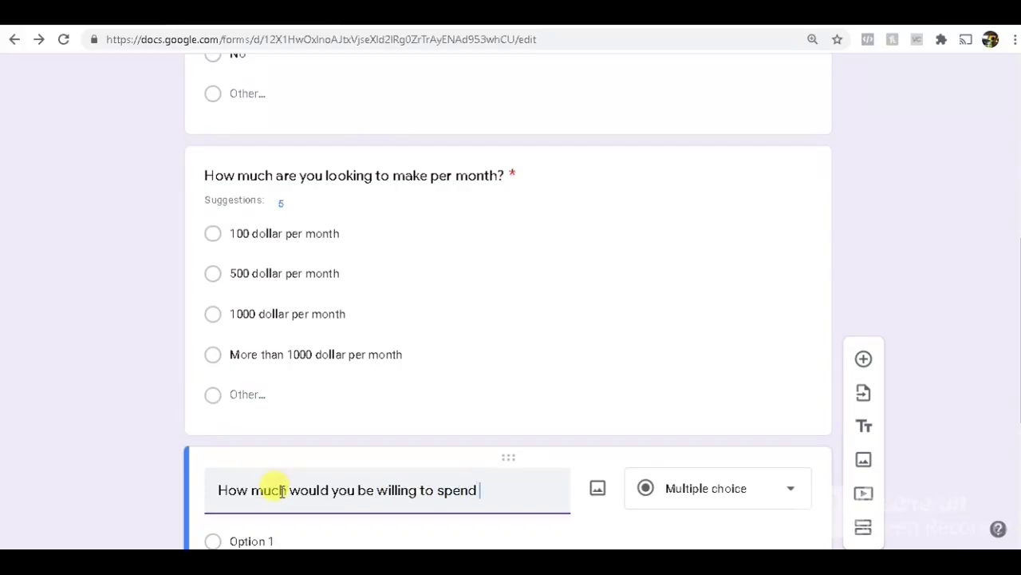
pyautogui.write('to make your de')
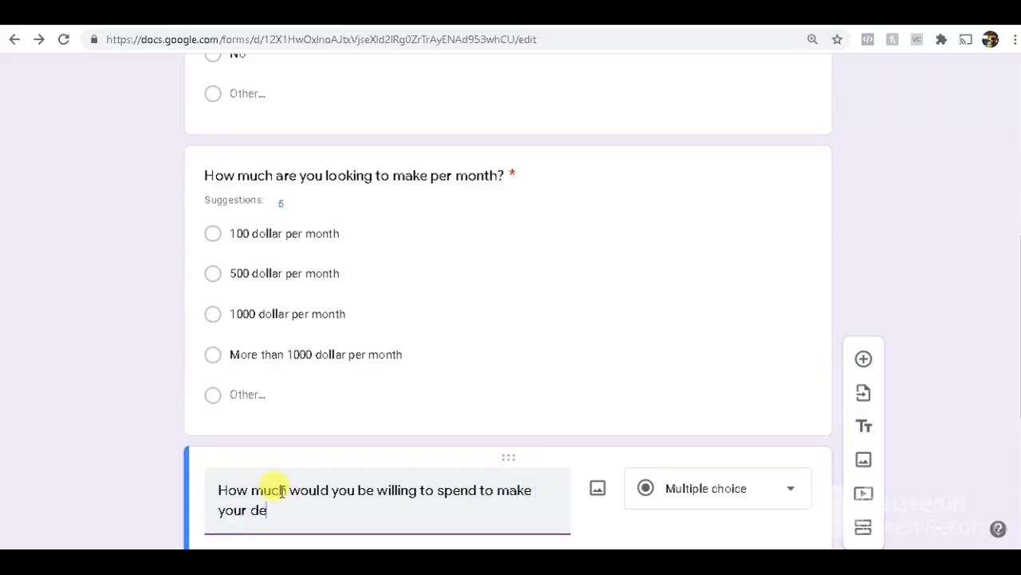
pyautogui.write('sired amount per month?')
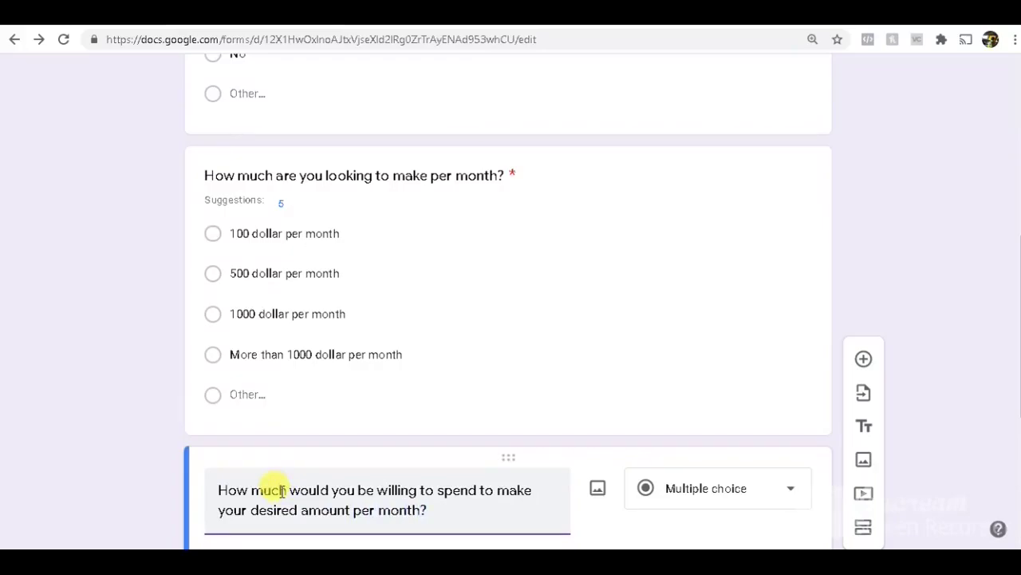
# Step: Set the first answer option of the spending question to "I would pay 50 dollar"
pyautogui.scroll(-2, 280, 490)
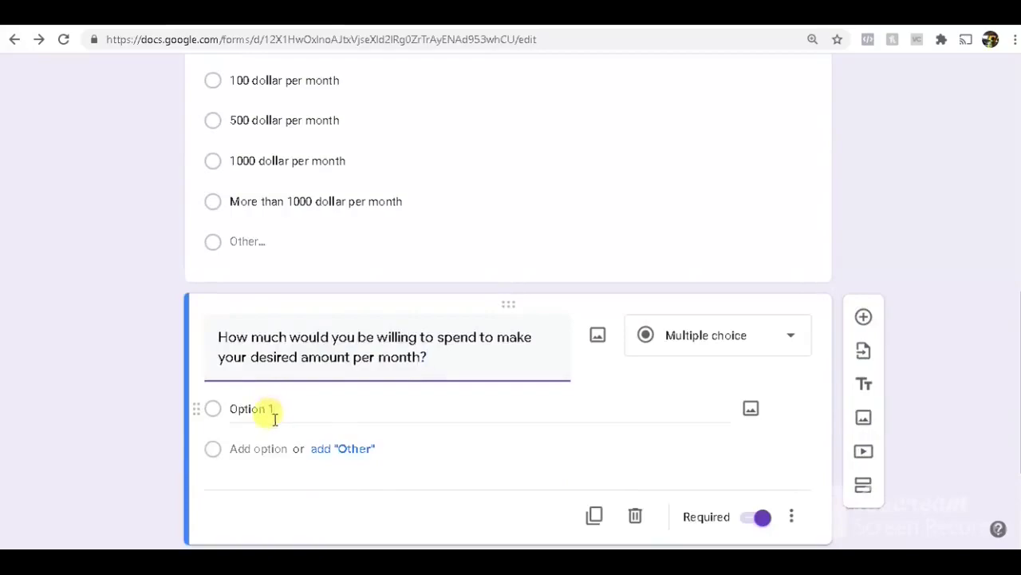
pyautogui.click(281, 408)
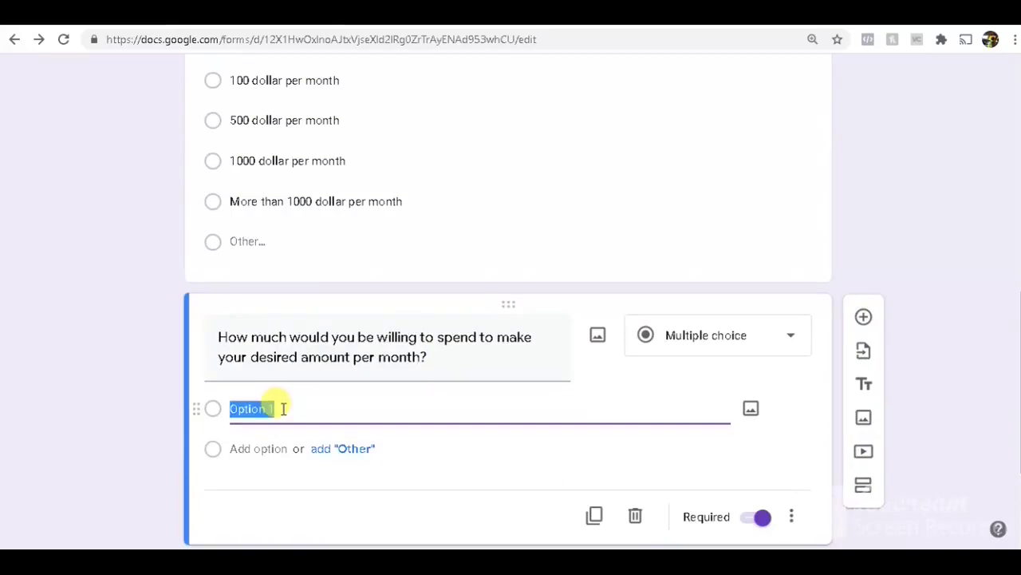
pyautogui.write('I w')
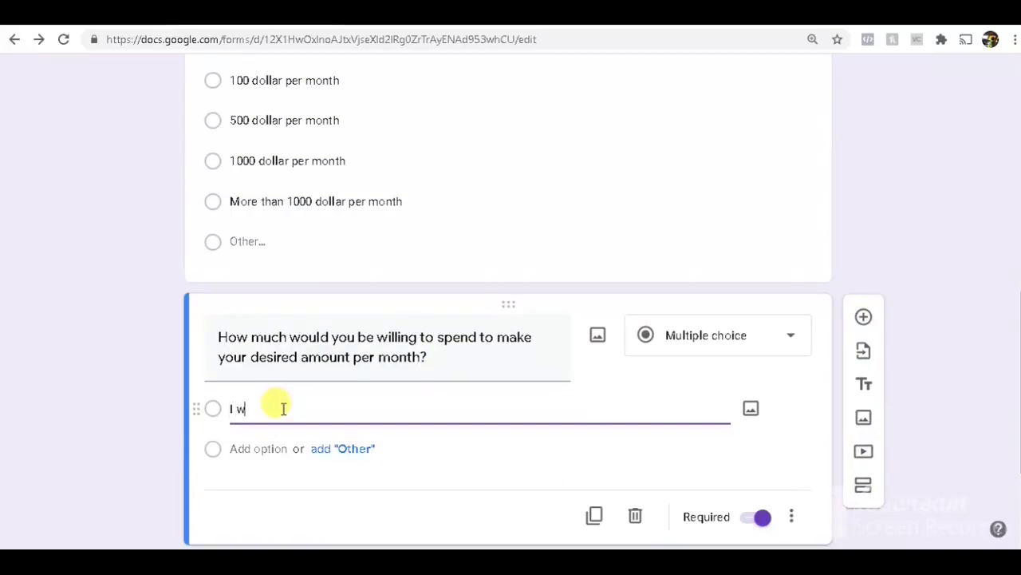
pyautogui.write('ould pay 50 ')
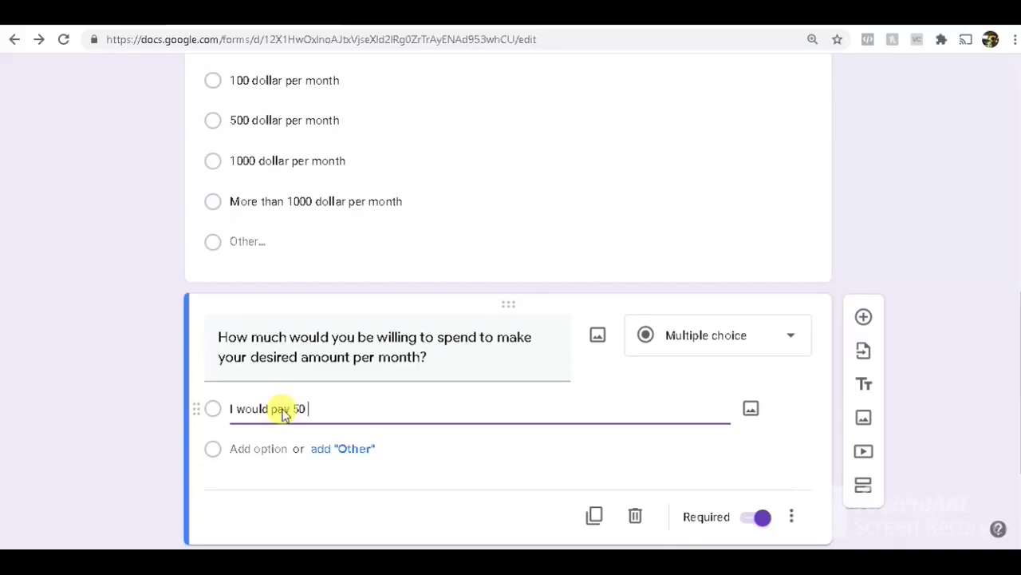
pyautogui.write('dollar')
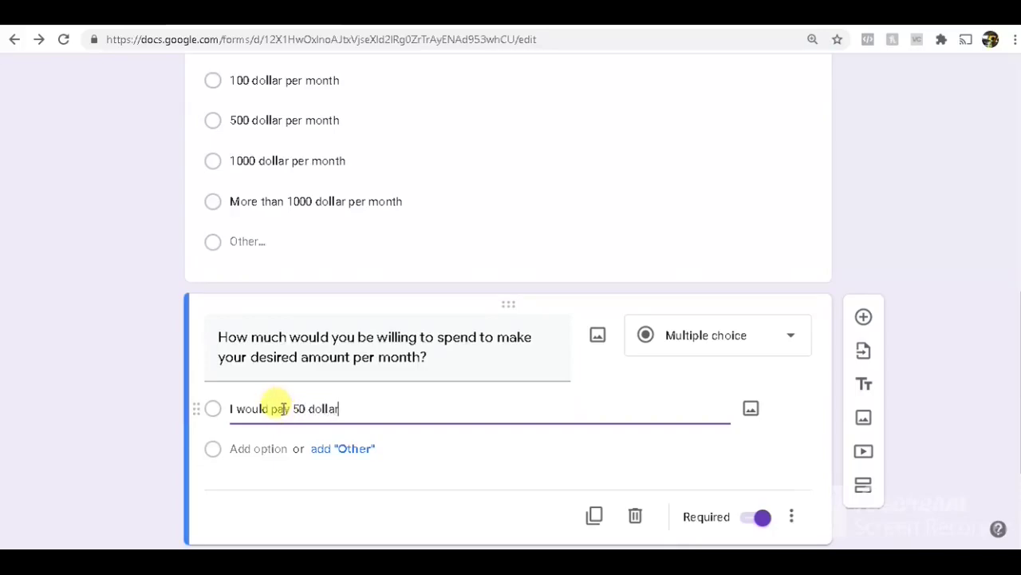
# Step: Add an Other option and a second option copied from the first, edited to "I would pay 100 dollar"
pyautogui.moveTo(354, 413); pyautogui.dragTo(229, 413)
pyautogui.hotkey('ctrl', 'c')
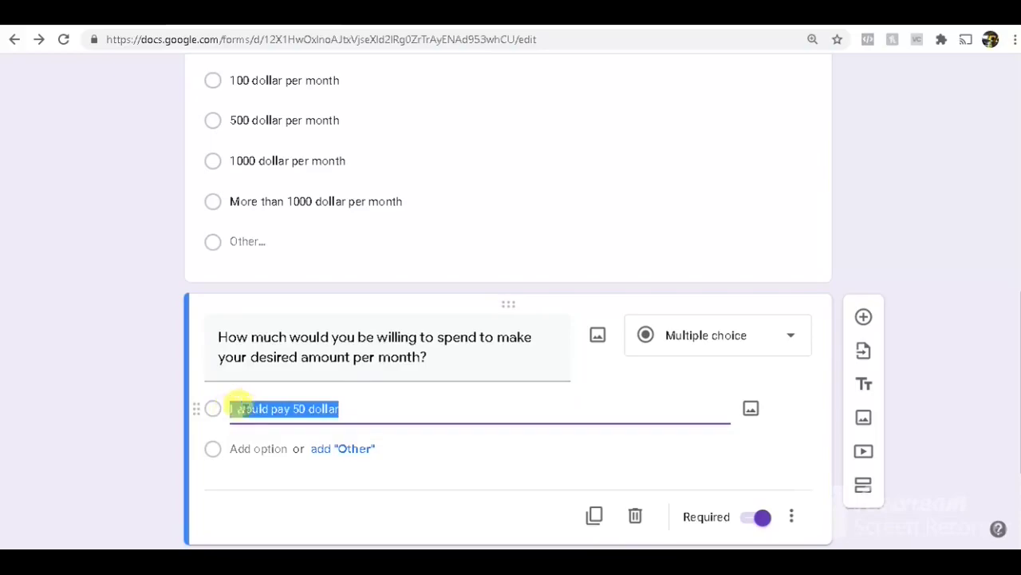
pyautogui.click(341, 450)
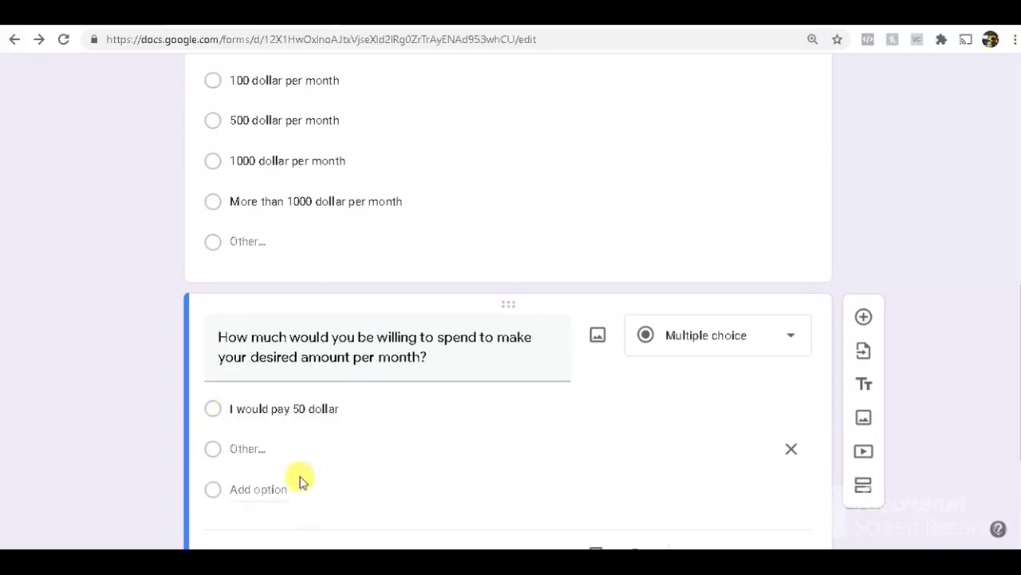
pyautogui.click(272, 487)
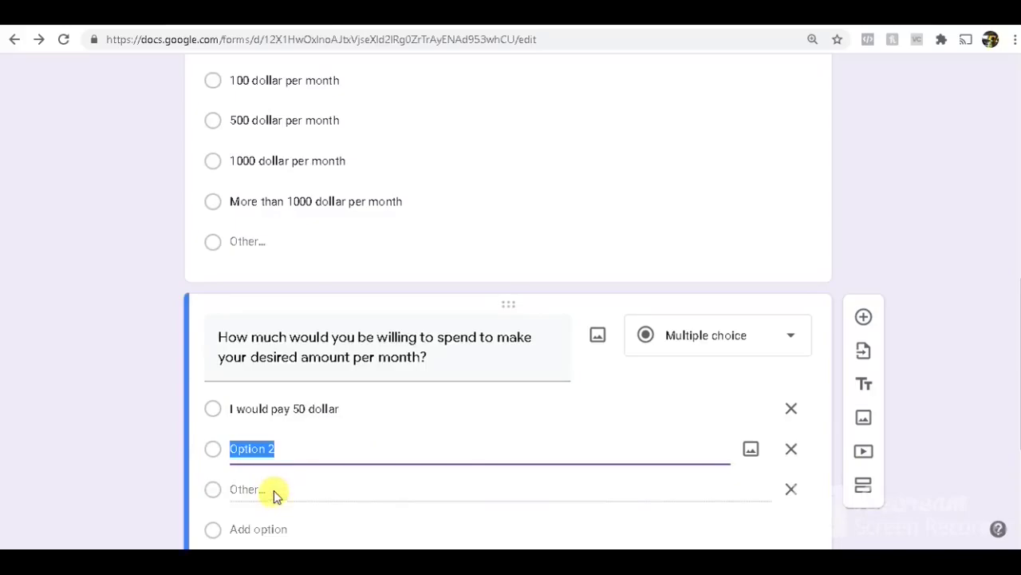
pyautogui.hotkey('ctrl', 'v')
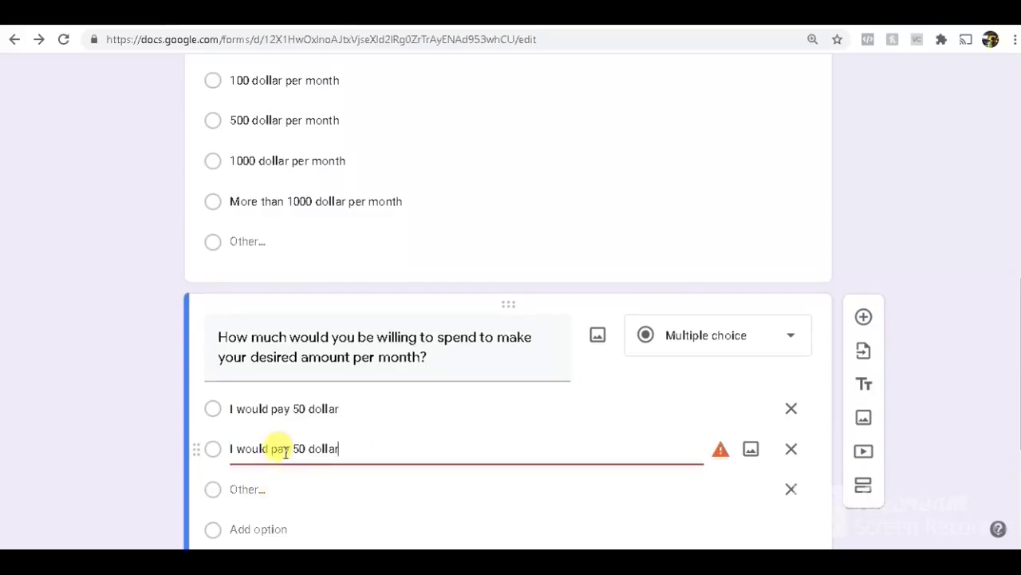
pyautogui.click(301, 448)
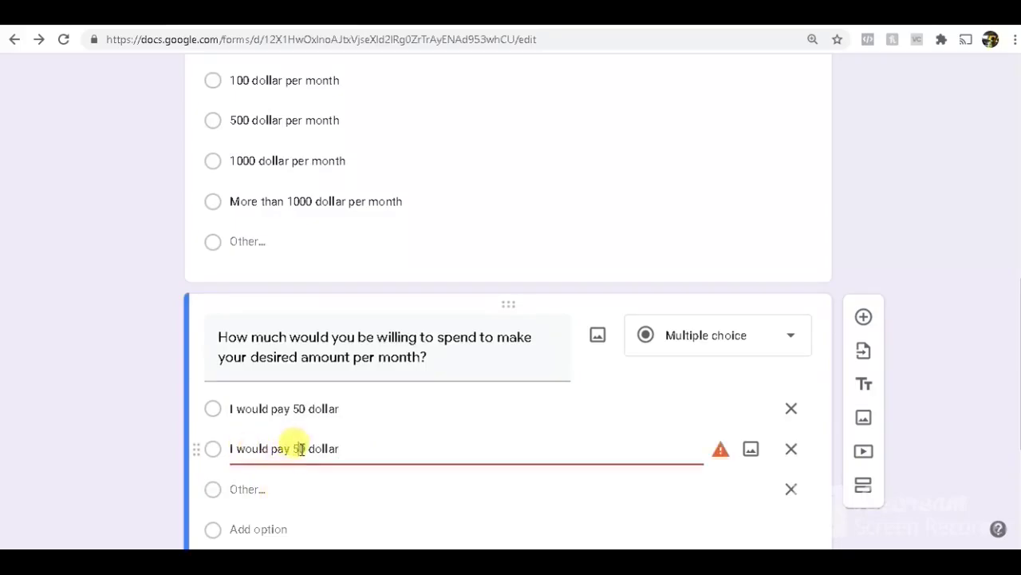
pyautogui.press('BackSpace')
pyautogui.write('10')
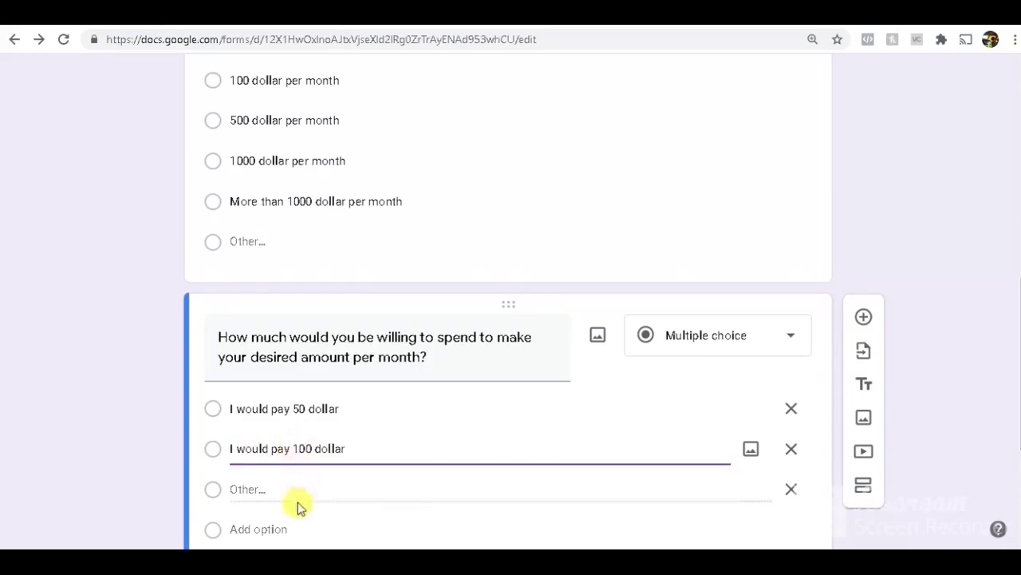
# Step: Add a third option to the spending question from the copied text, edited to "I would pay 500 dollar"
pyautogui.click(291, 537)
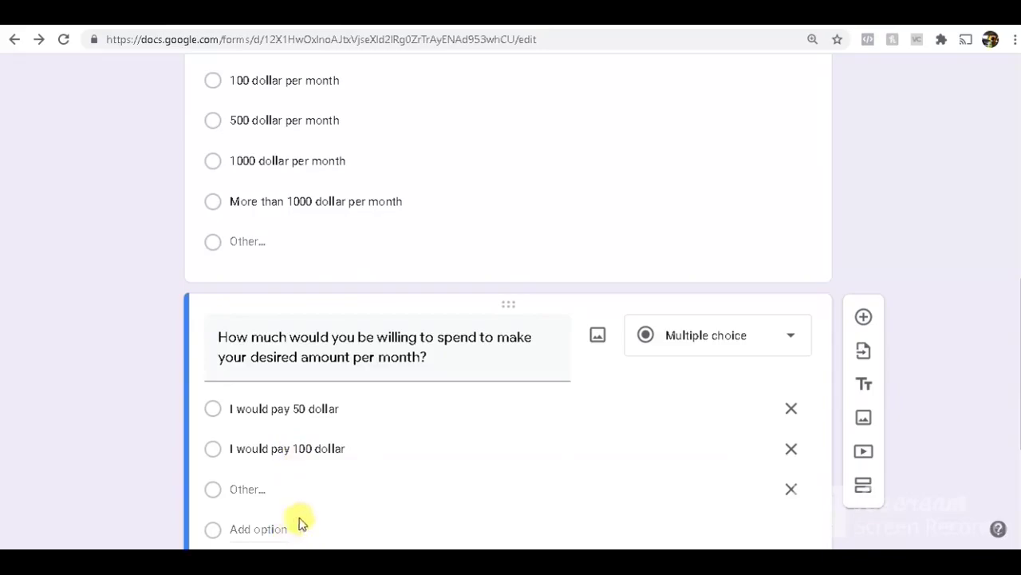
pyautogui.scroll(-3, 296, 519)
pyautogui.click(264, 281)
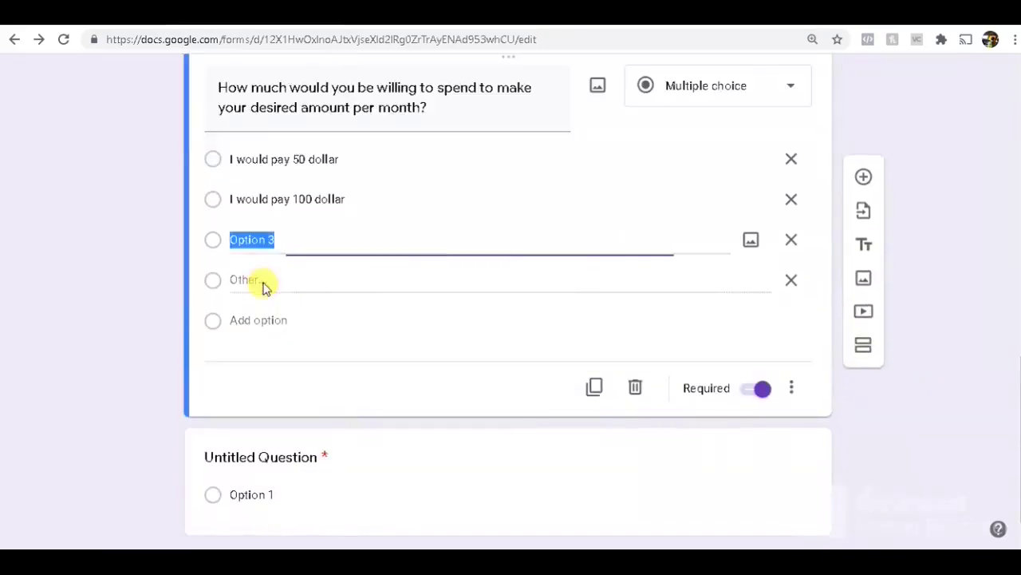
pyautogui.hotkey('ctrl', 'v')
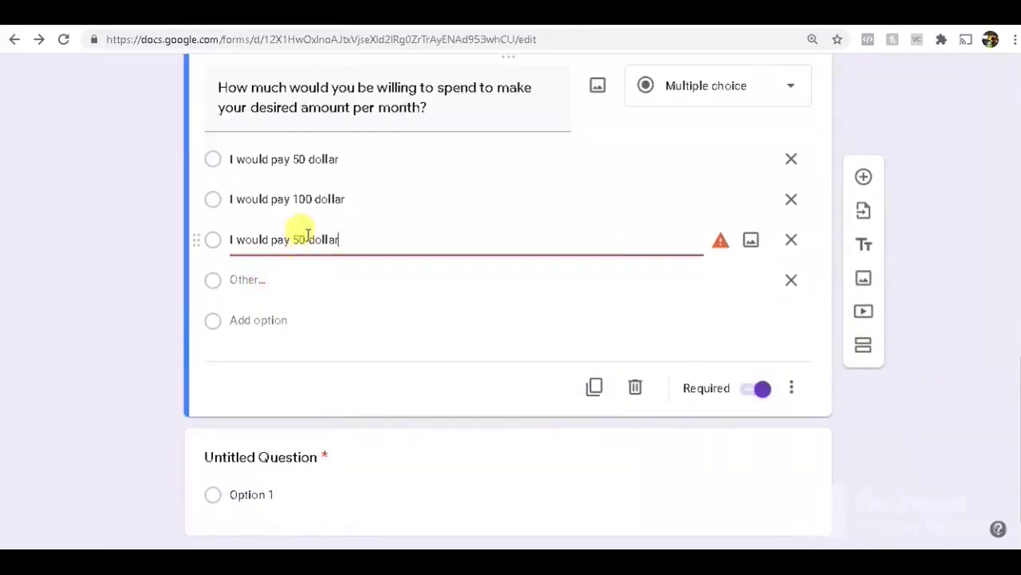
pyautogui.moveTo(306, 239); pyautogui.dragTo(292, 241)
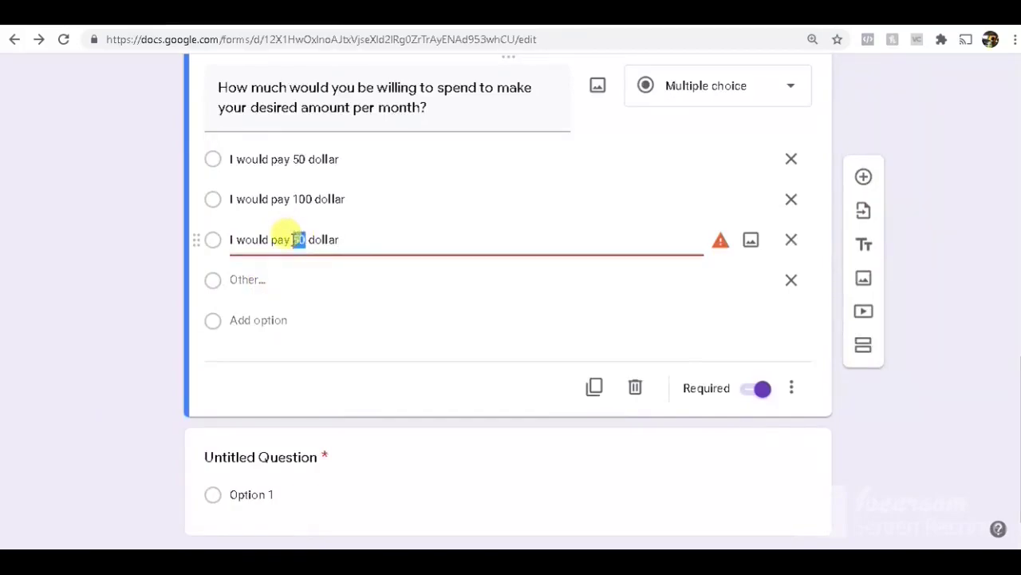
pyautogui.write('500')
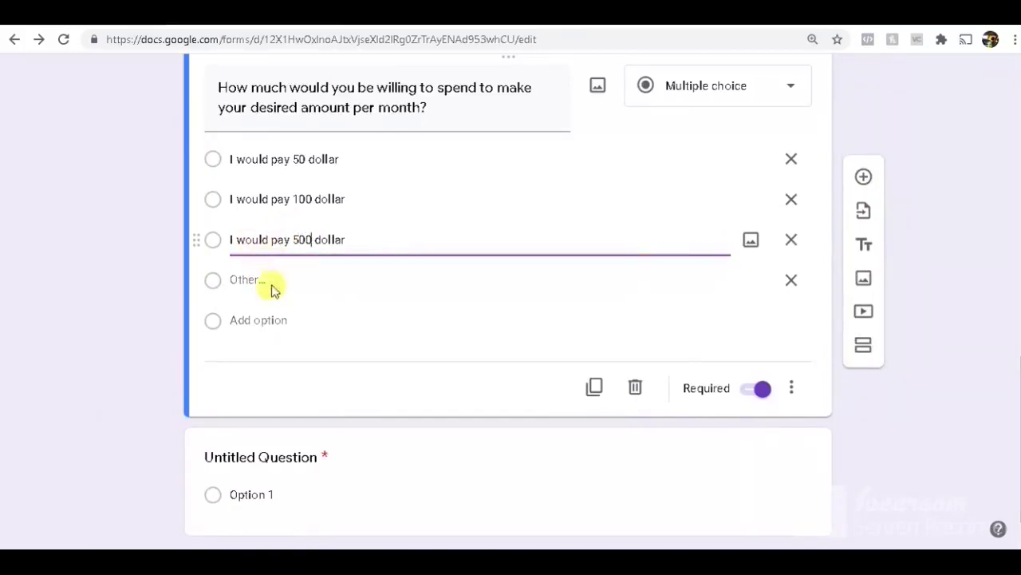
# Step: Add a fourth option to the spending question from the copied text, edited to "I would pay any amount below 1000 dollar"
pyautogui.click(267, 319)
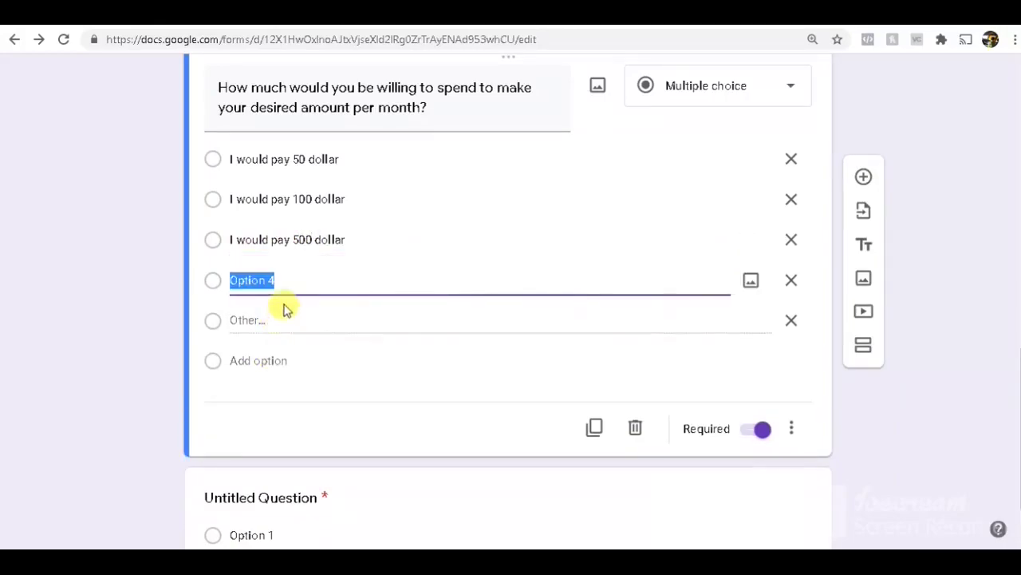
pyautogui.hotkey('ctrl', 'v')
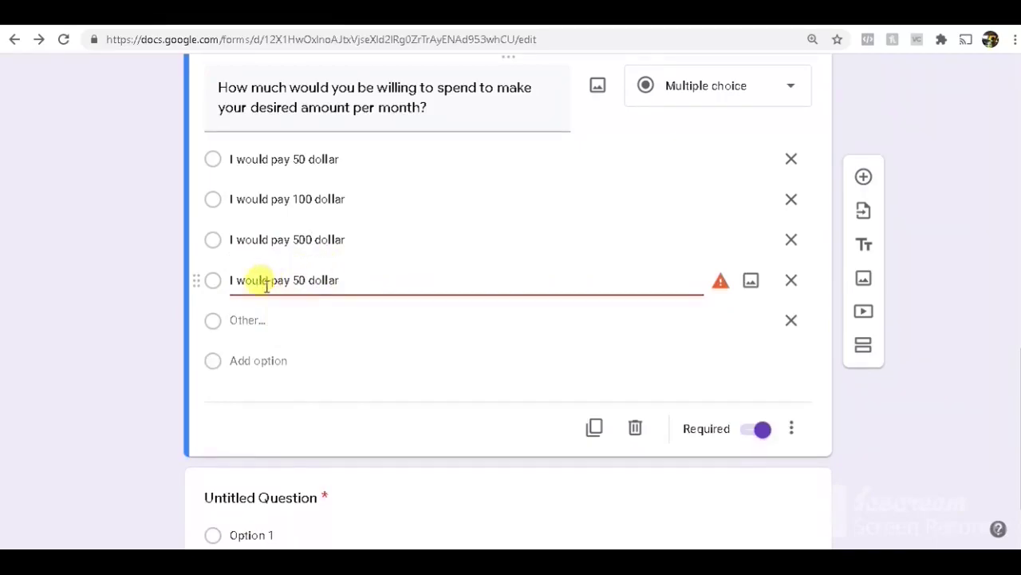
pyautogui.click(291, 280)
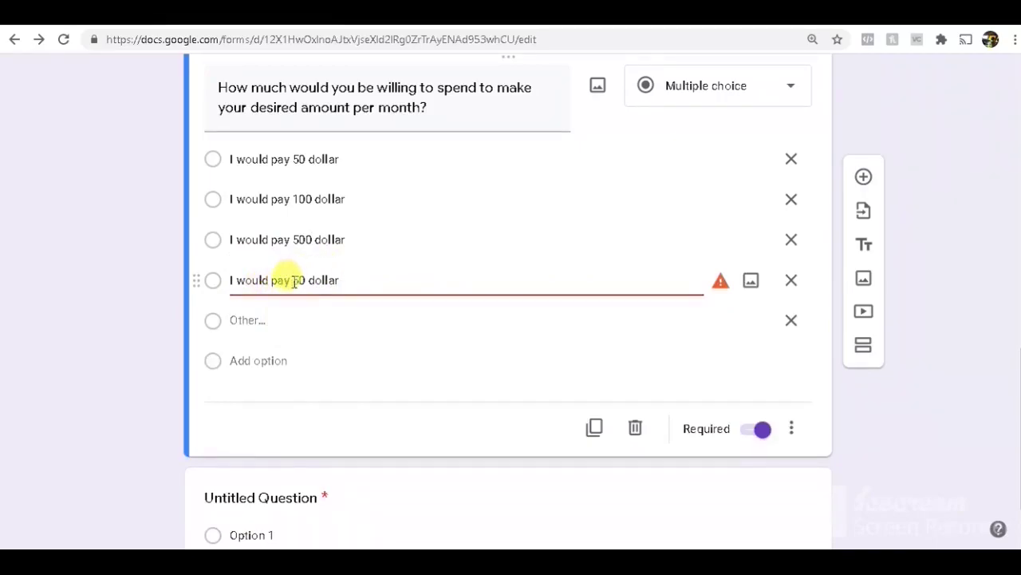
pyautogui.write('any ')
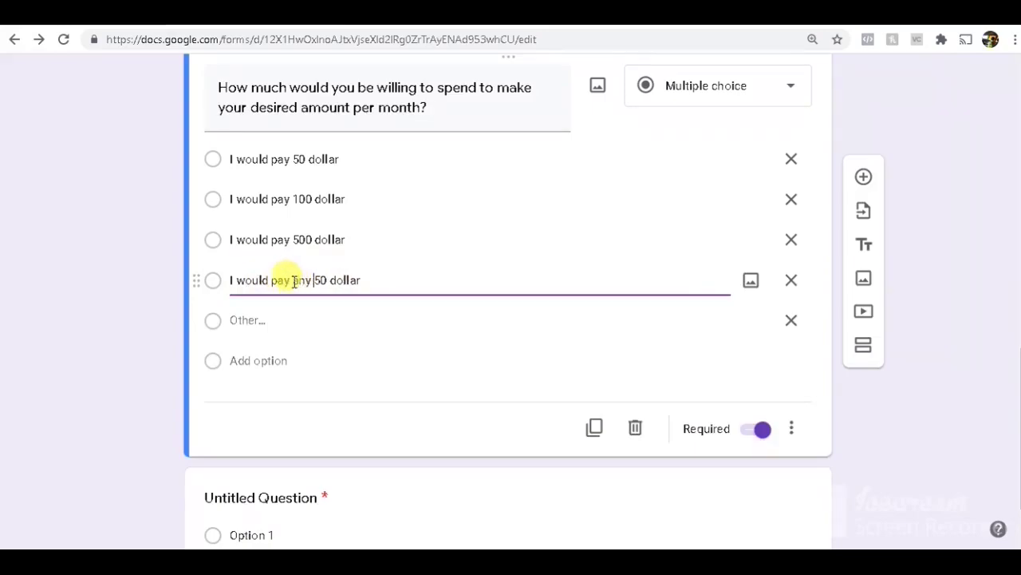
pyautogui.write('amount ')
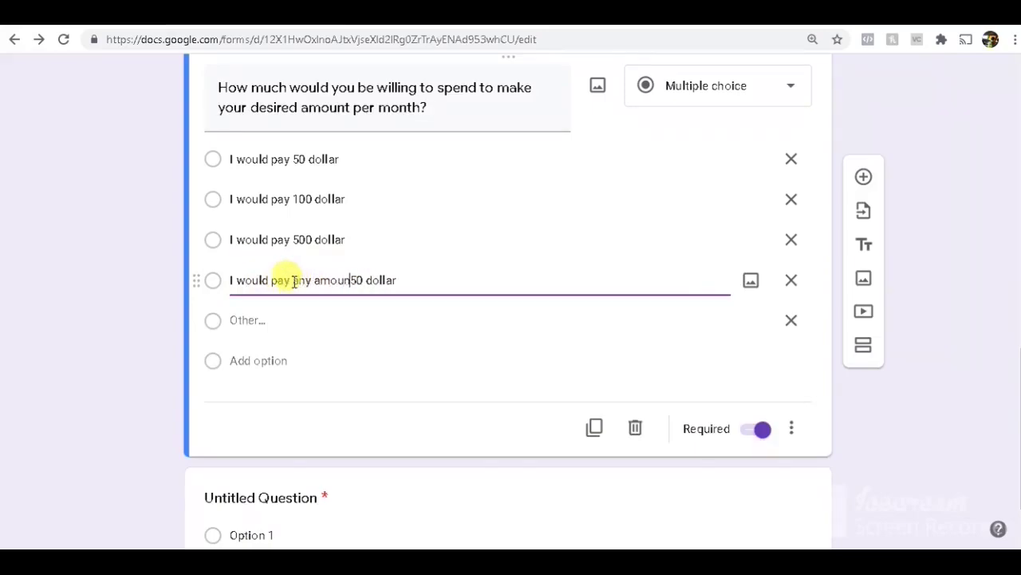
pyautogui.write('be')
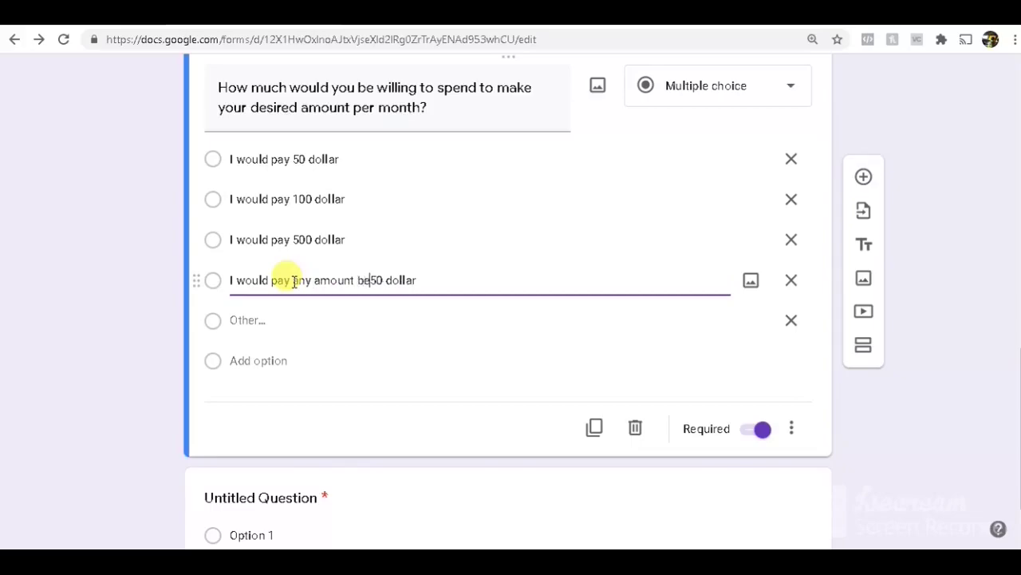
pyautogui.write('low')
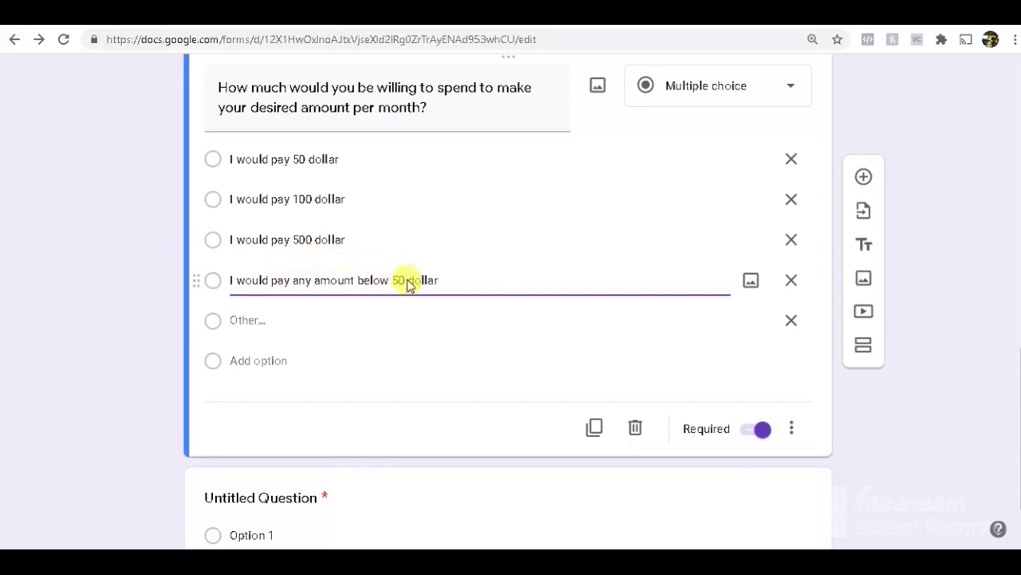
pyautogui.press('Delete')
pyautogui.press('Delete')
pyautogui.write('1000')
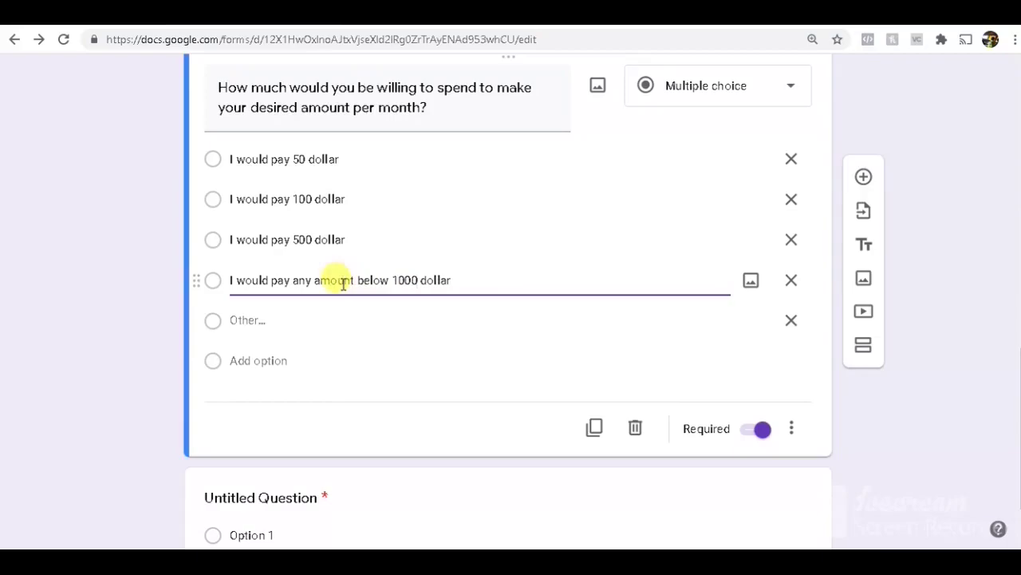
# Step: Review the form's questions and answer options on online earnings, desired monthly income and willingness to spend
pyautogui.scroll(4, 478, 302)
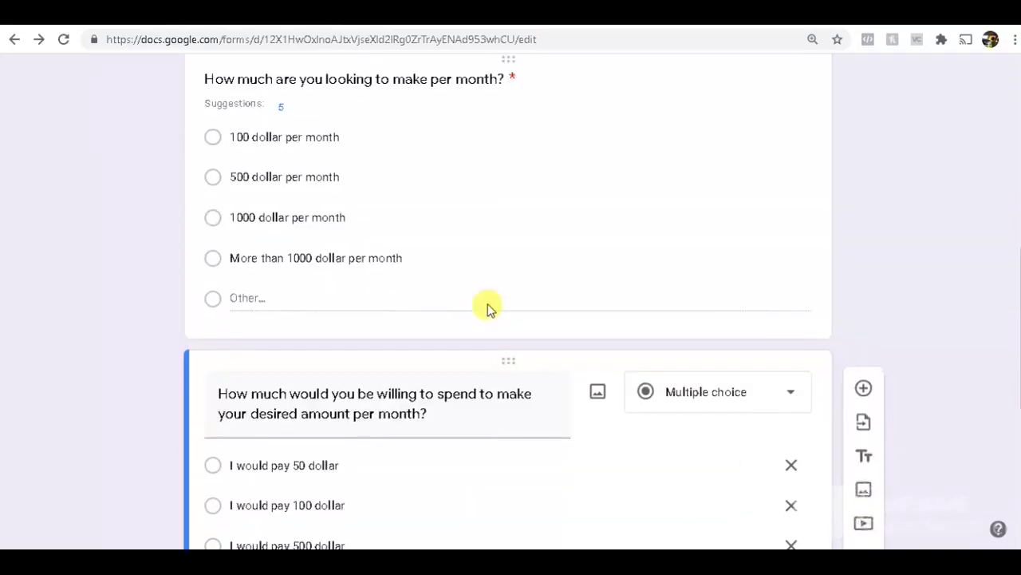
pyautogui.scroll(4, 489, 308)
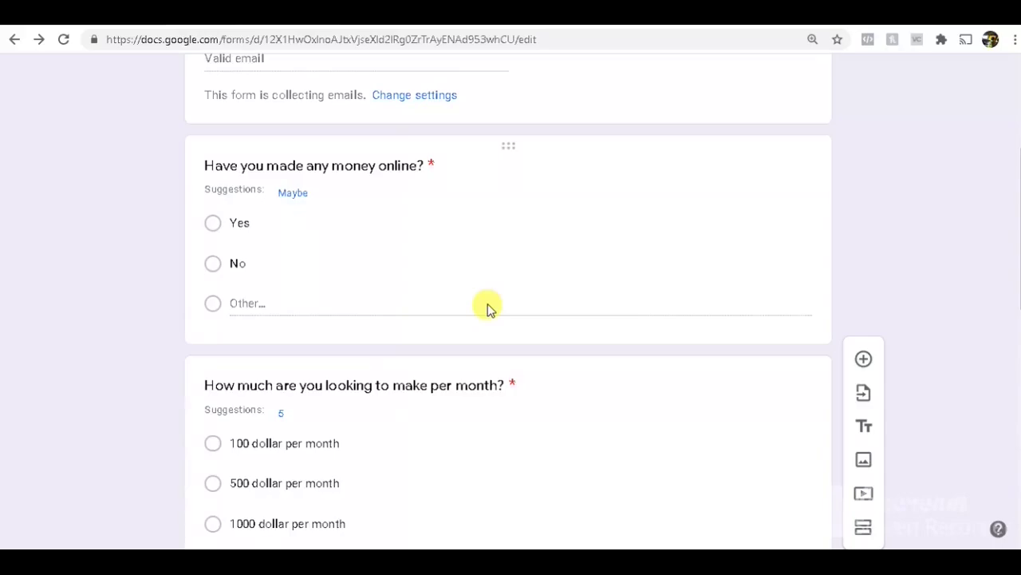
pyautogui.scroll(-2, 488, 304)
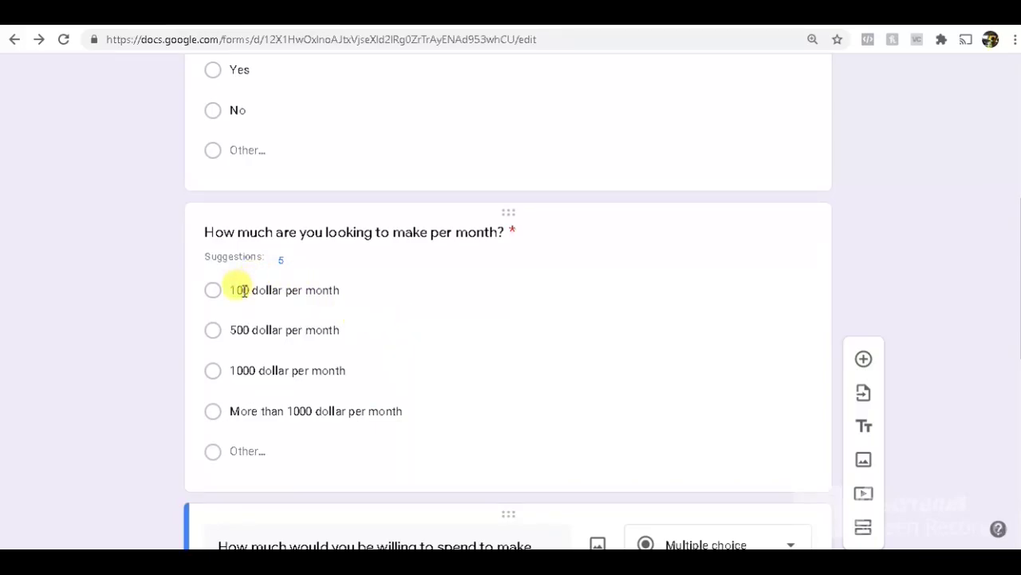
pyautogui.scroll(-4, 315, 319)
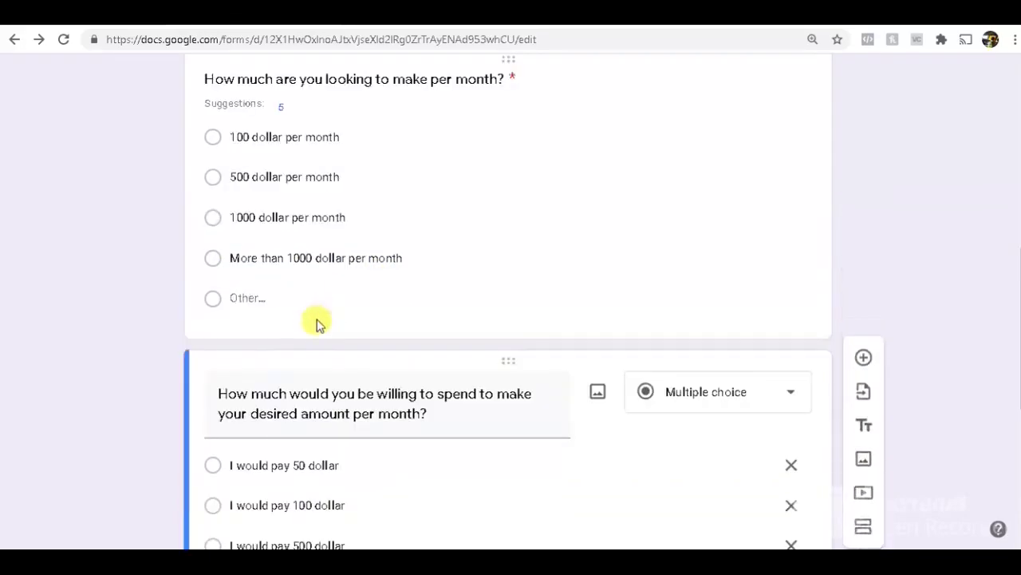
pyautogui.click(554, 315)
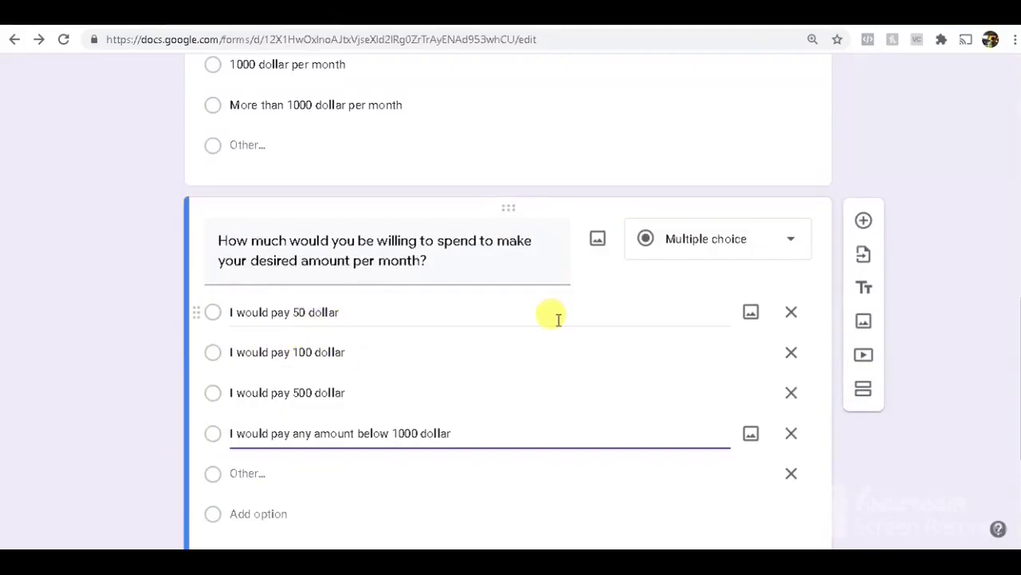
pyautogui.click(376, 343)
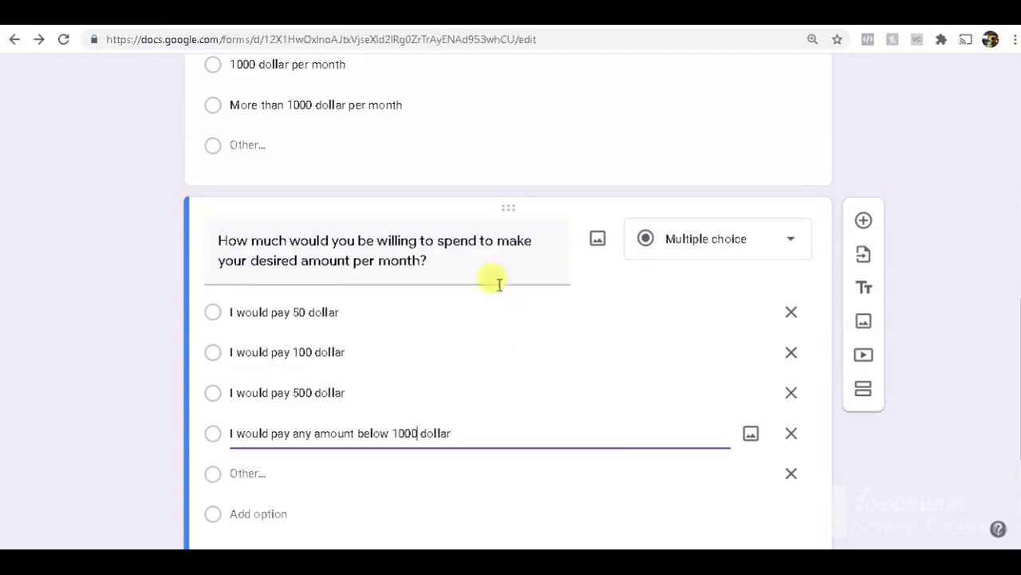
pyautogui.scroll(4, 497, 283)
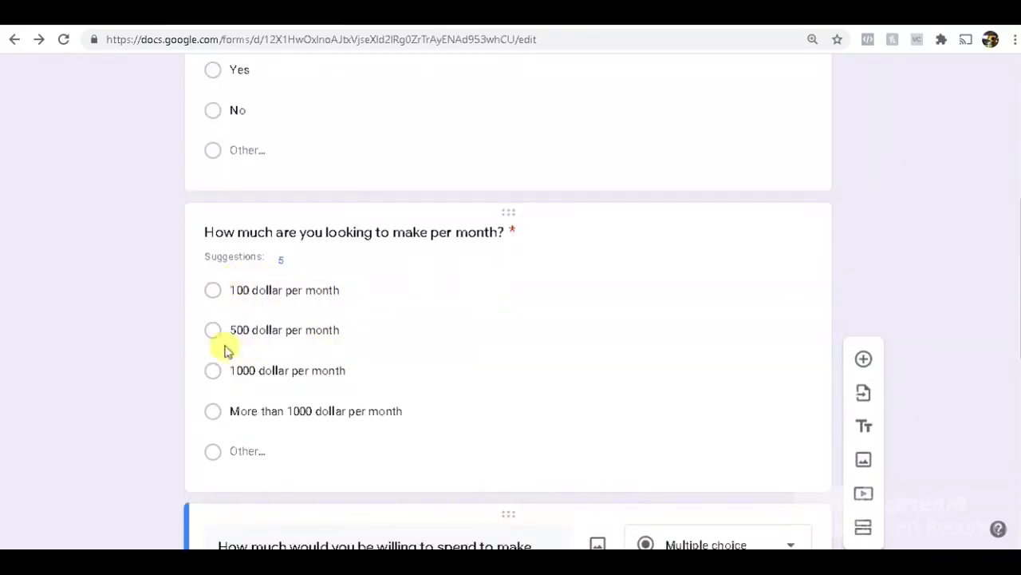
pyautogui.scroll(-6, 288, 429)
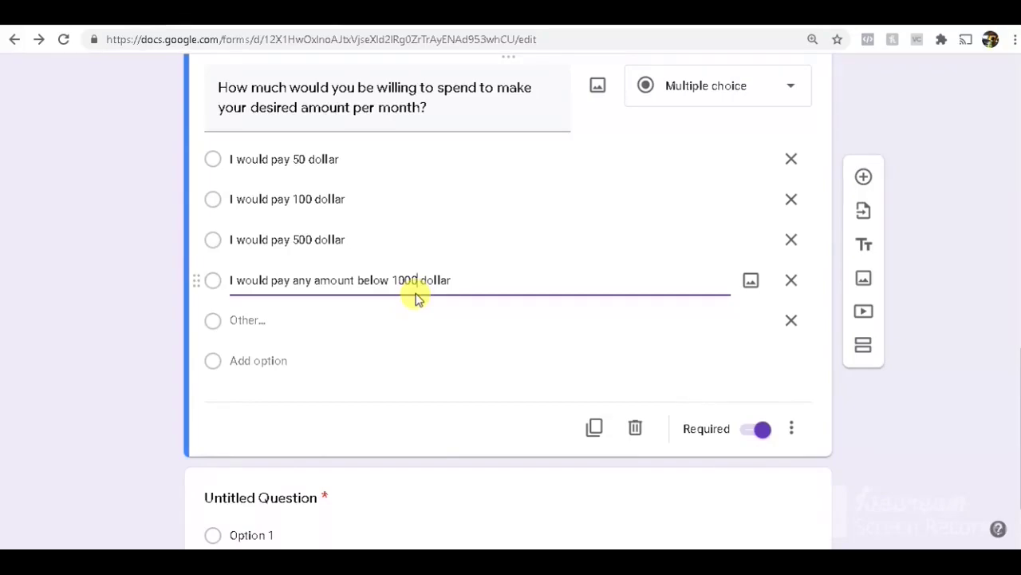
pyautogui.scroll(8, 339, 296)
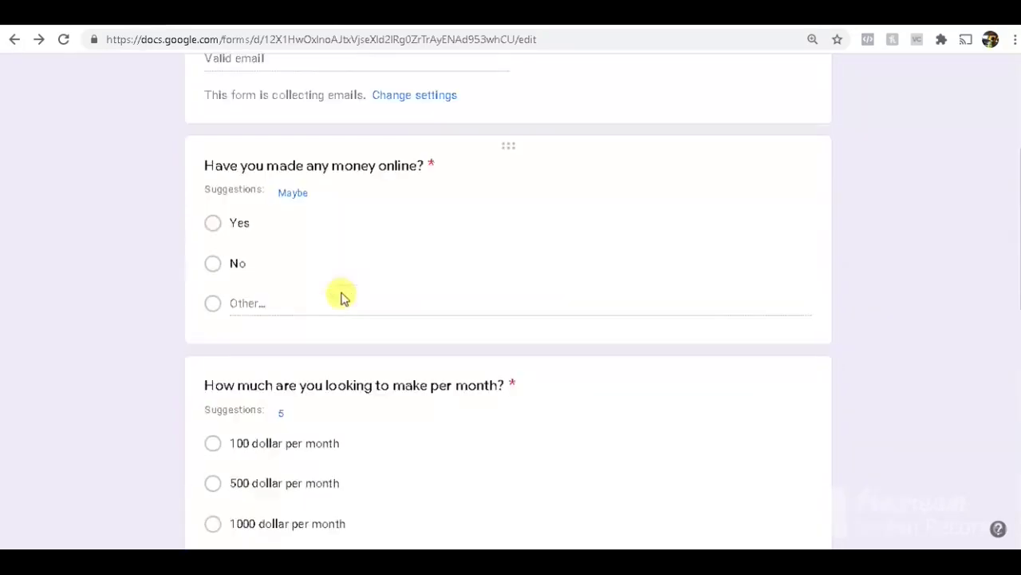
pyautogui.scroll(-2, 332, 353)
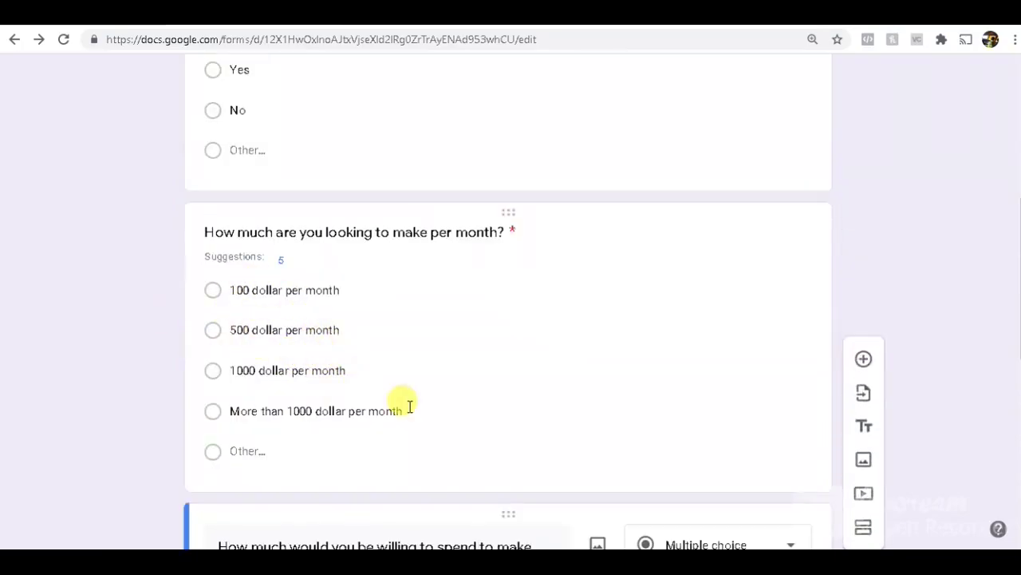
# Step: Open the form's sending options, choose sharing by link, shorten the URL and copy it
pyautogui.scroll(5, 403, 403)
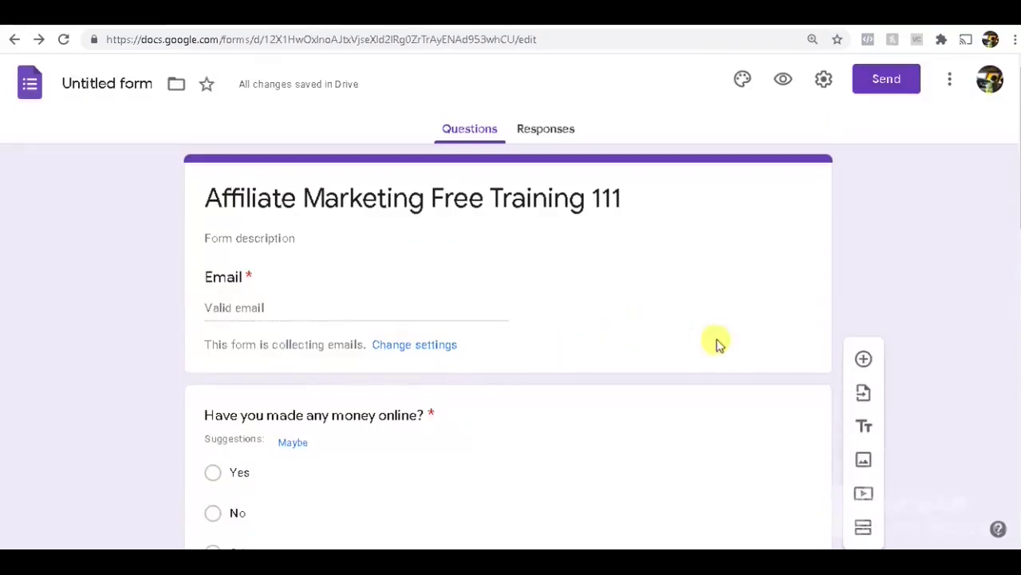
pyautogui.click(887, 80)
pyautogui.click(341, 162)
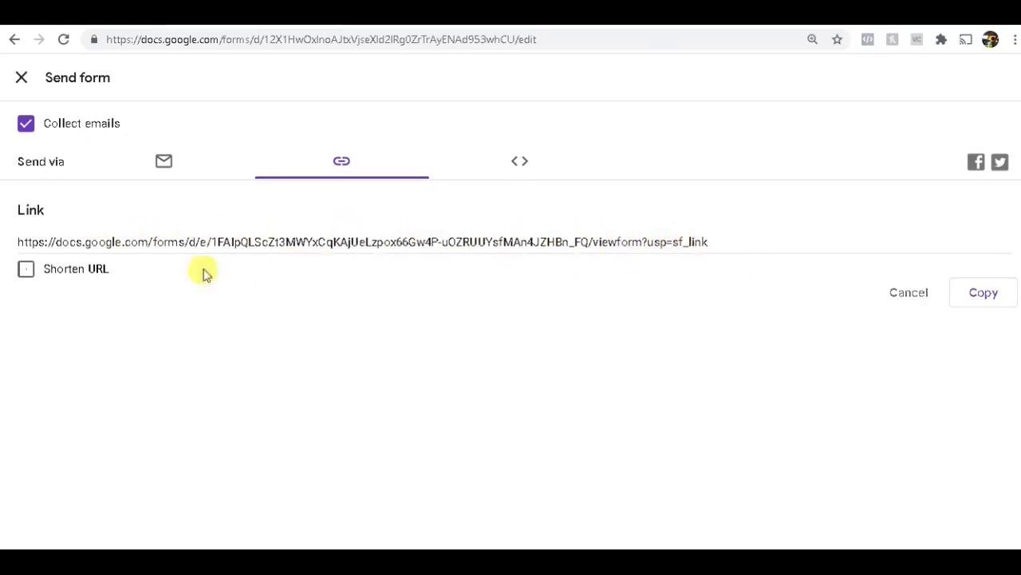
pyautogui.click(27, 271)
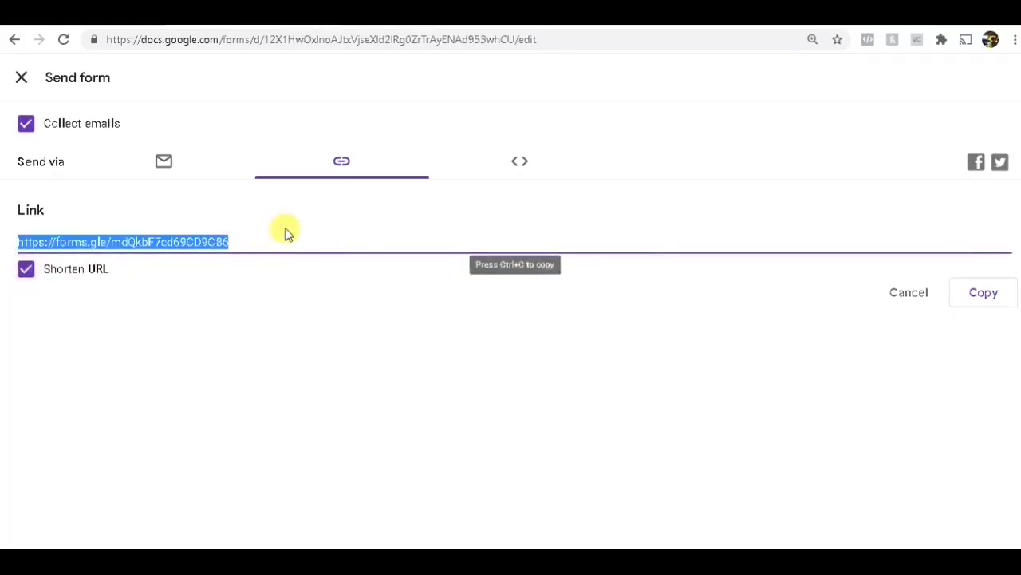
pyautogui.click(984, 294)
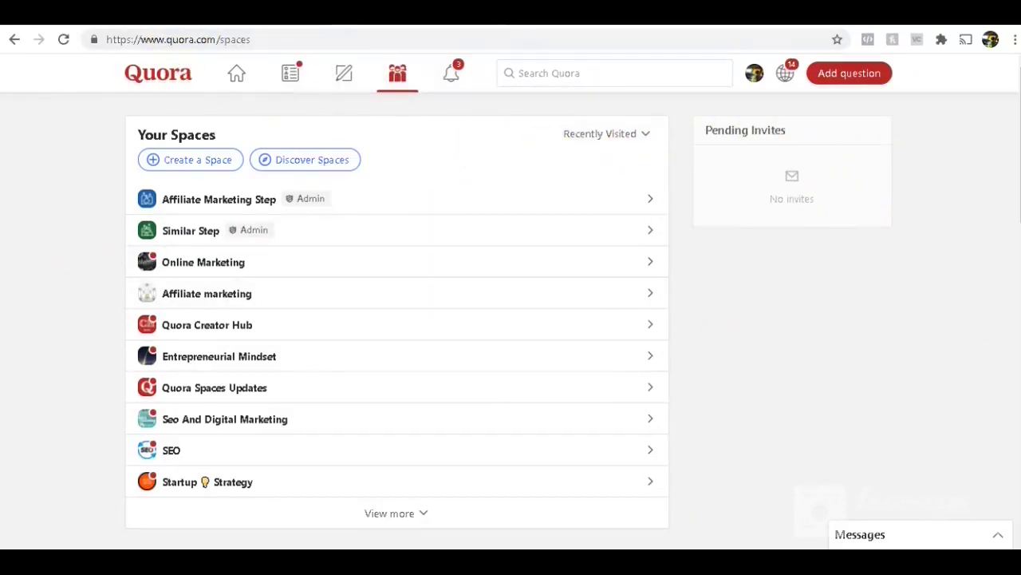
# Step: Switch to Quora and open the page listing all Spaces
pyautogui.click(401, 77)
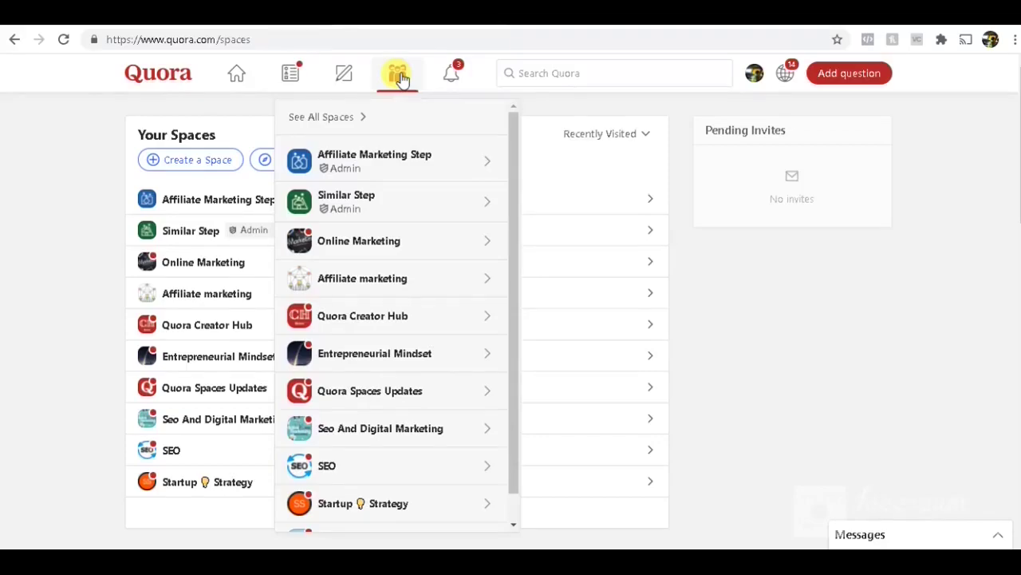
pyautogui.click(399, 77)
pyautogui.click(399, 77)
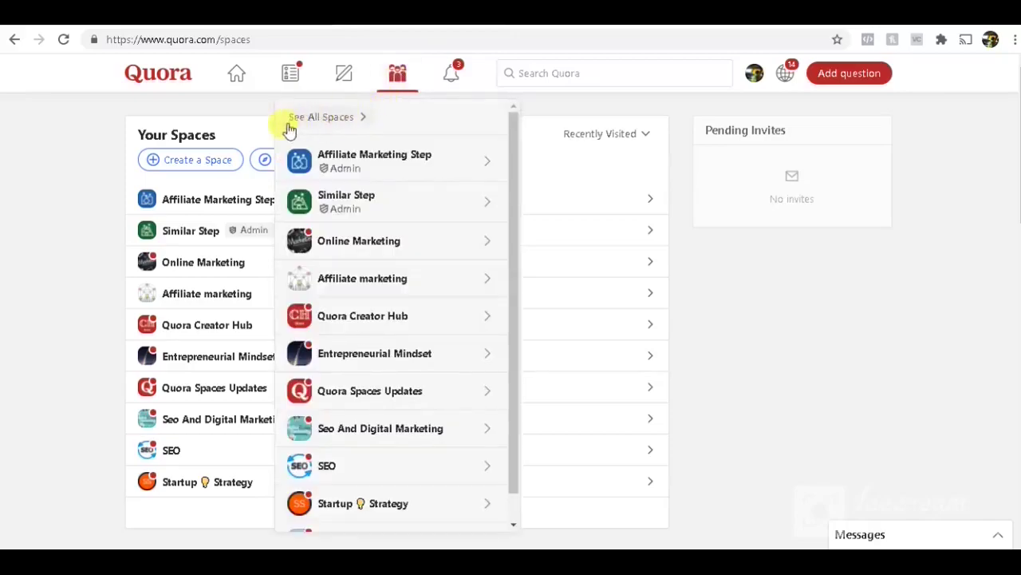
pyautogui.click(333, 122)
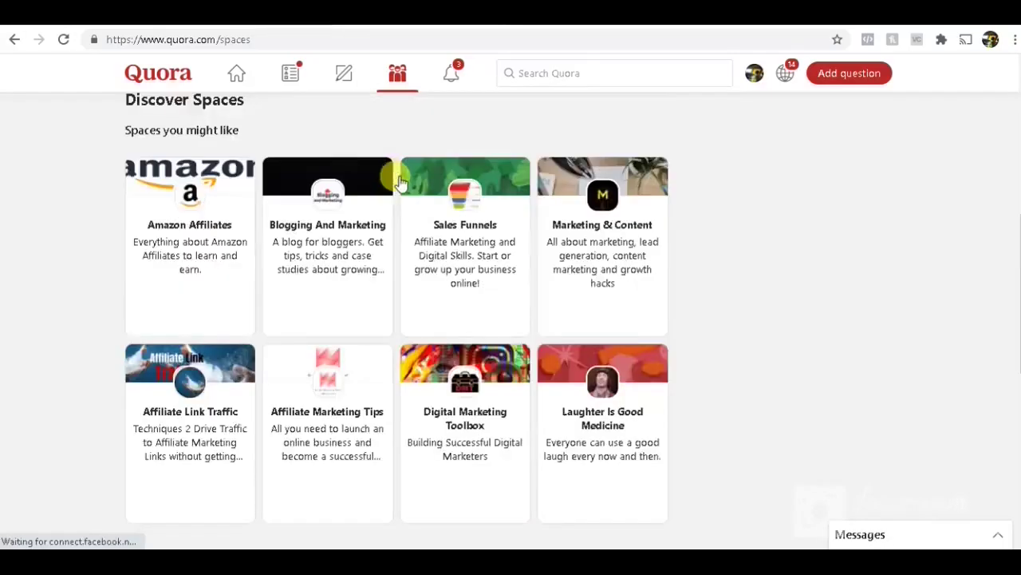
# Step: Browse the suggested Quora Spaces across the marketing, sales and business categories, and preview the Digital Marketing Expertise Space
pyautogui.scroll(-3, 387, 191)
pyautogui.scroll(-10, 397, 196)
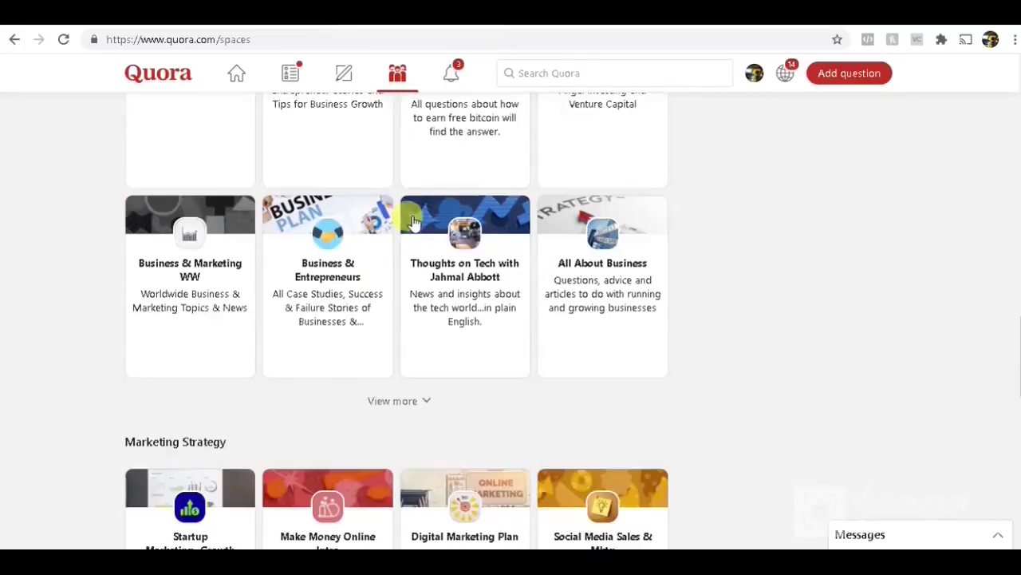
pyautogui.scroll(-4, 415, 225)
pyautogui.scroll(-4, 421, 232)
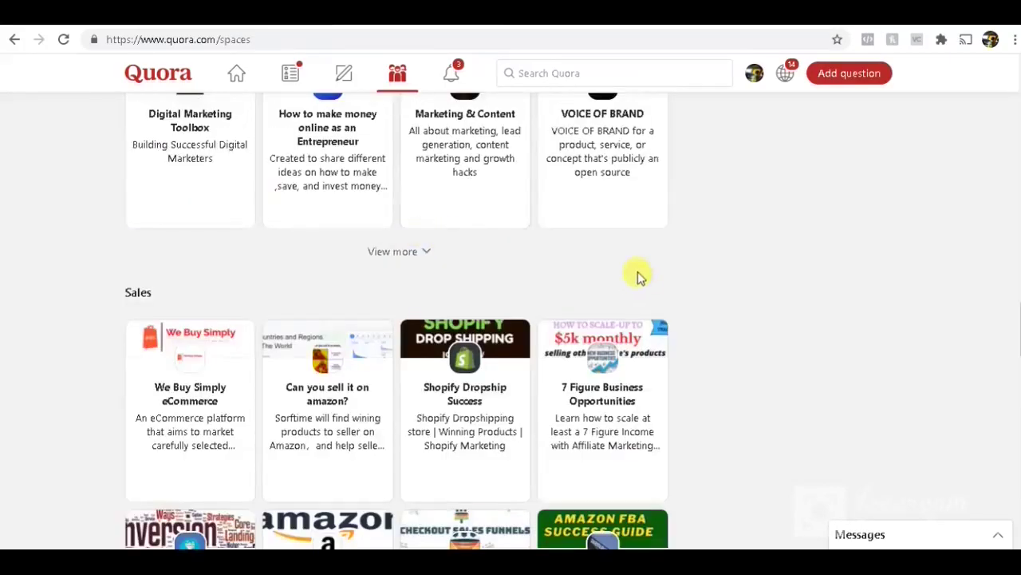
pyautogui.scroll(-10, 461, 352)
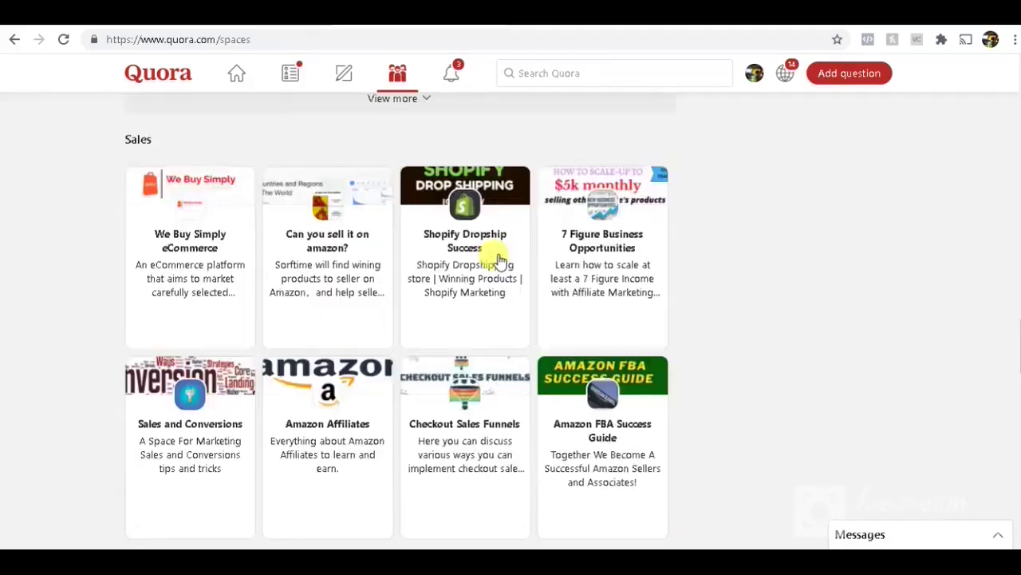
pyautogui.scroll(-19, 559, 280)
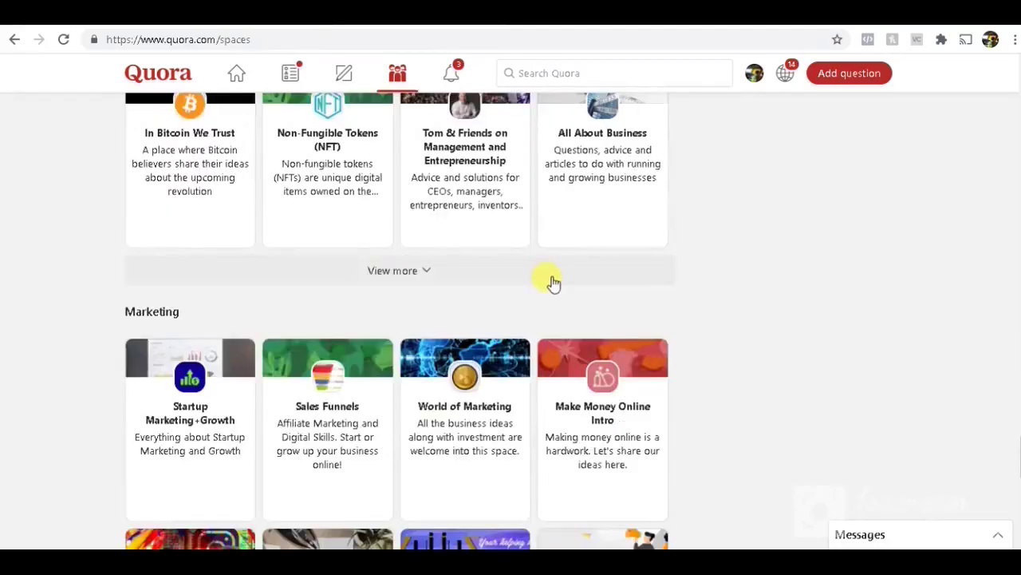
pyautogui.scroll(8, 554, 282)
pyautogui.scroll(7, 553, 282)
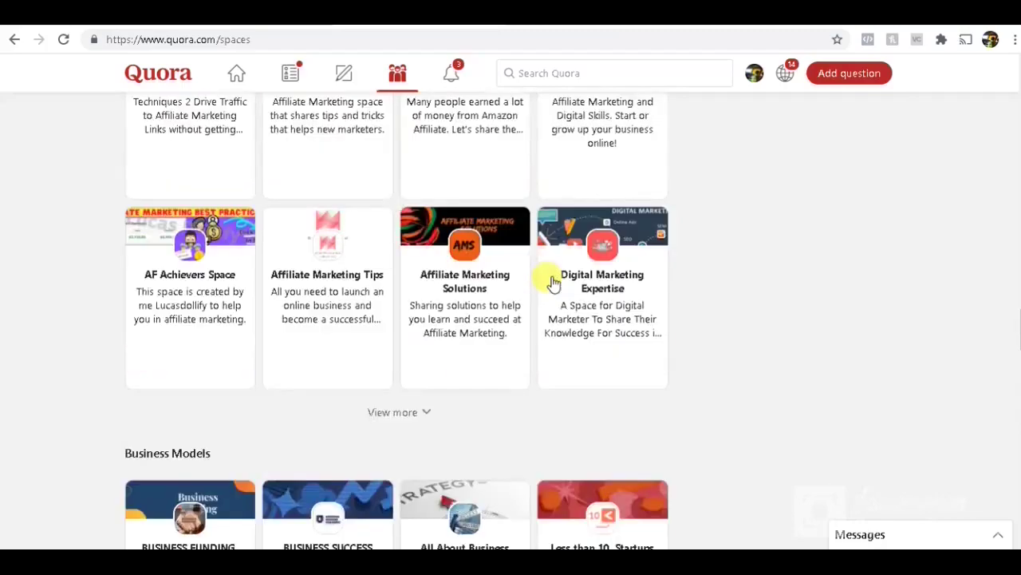
pyautogui.moveTo(554, 282)
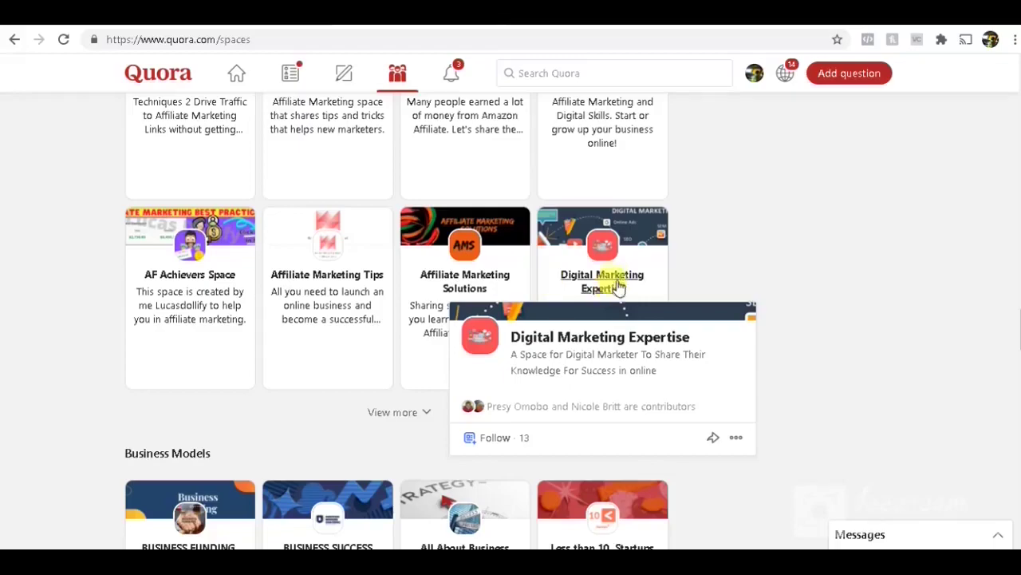
pyautogui.scroll(-10, 606, 271)
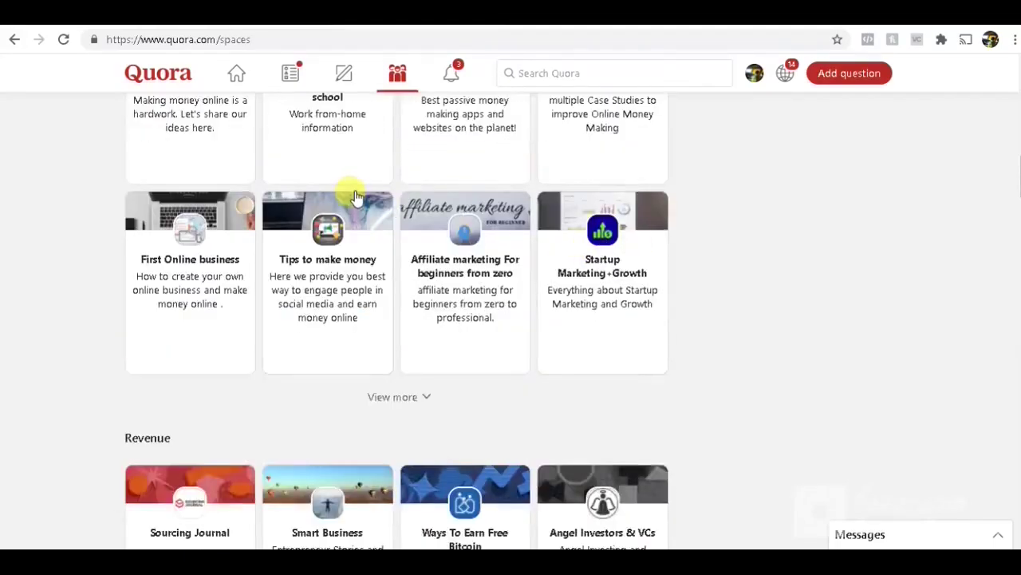
# Step: Start creating a new Space and change its name to the owner's surname followed by 555
pyautogui.scroll(15, 356, 196)
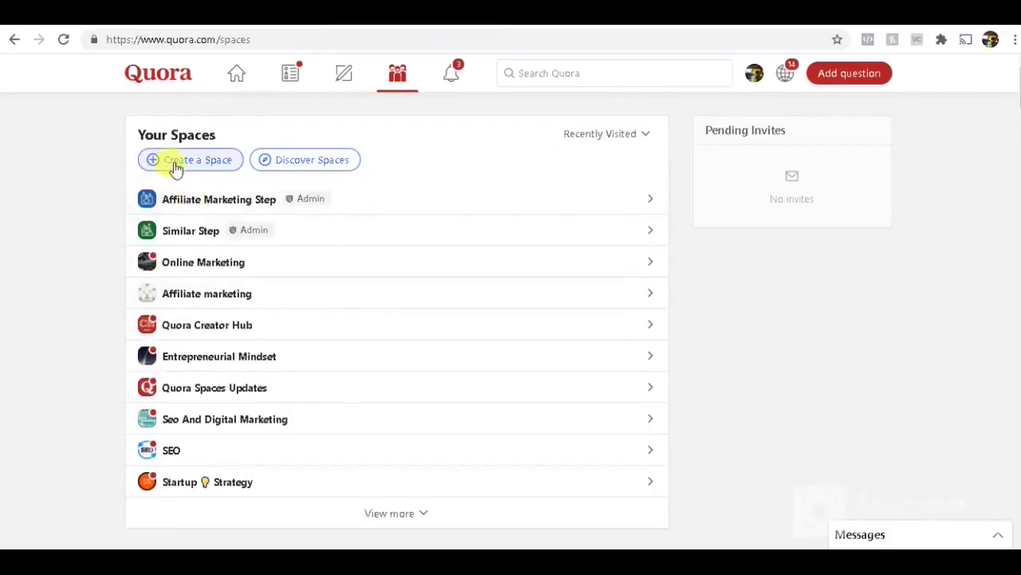
pyautogui.click(205, 161)
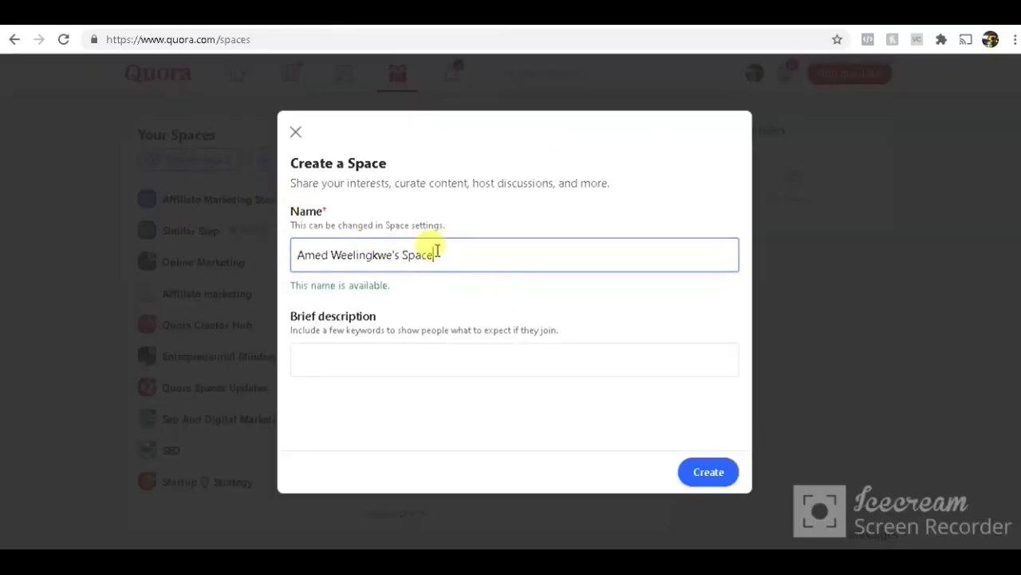
pyautogui.moveTo(427, 255); pyautogui.dragTo(297, 255)
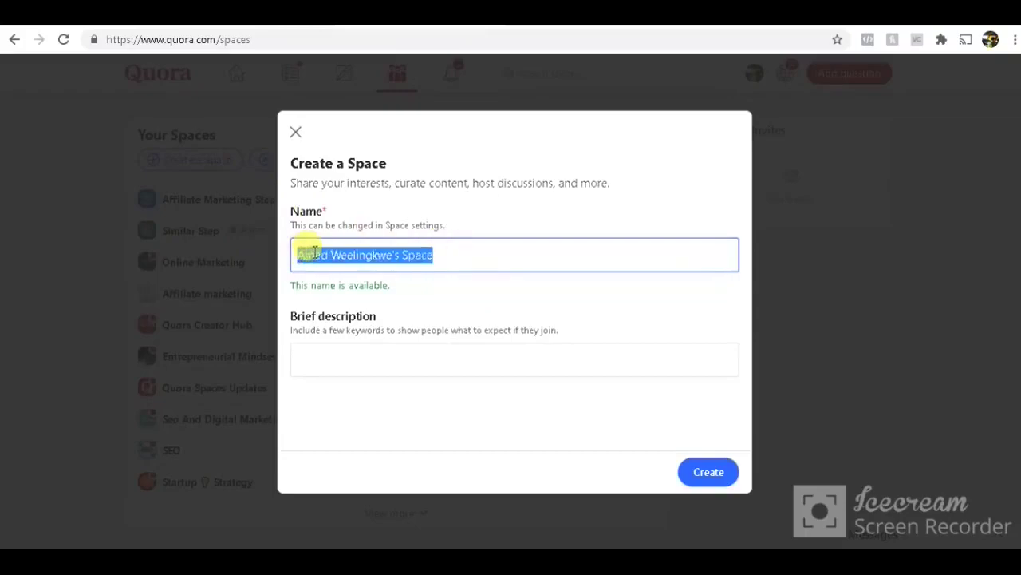
pyautogui.click(470, 259)
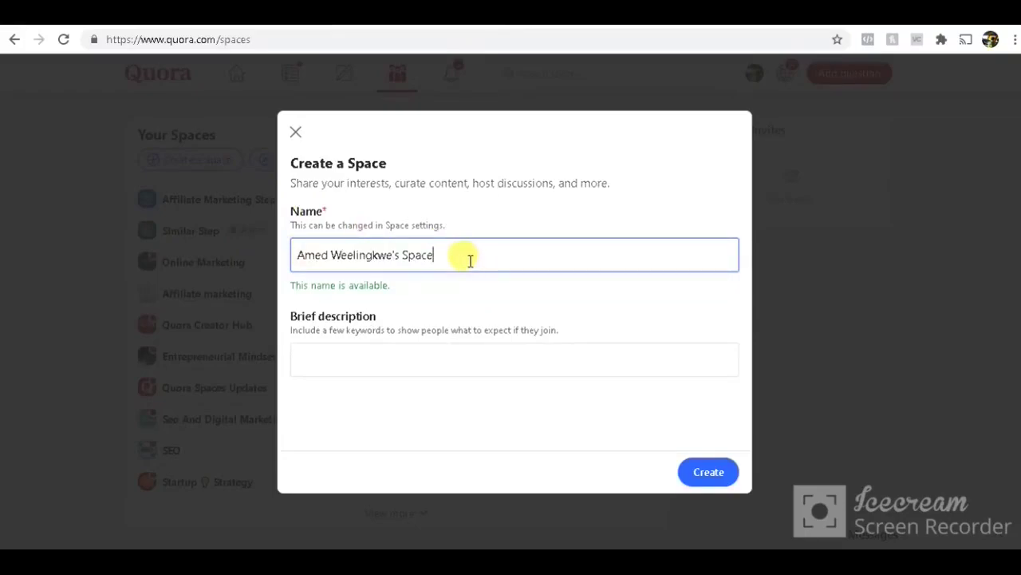
pyautogui.press('BackSpace')
pyautogui.press('BackSpace')
pyautogui.press('BackSpace')
pyautogui.press('BackSpace')
pyautogui.press('BackSpace')
pyautogui.press('BackSpace')
pyautogui.press('BackSpace')
pyautogui.press('BackSpace')
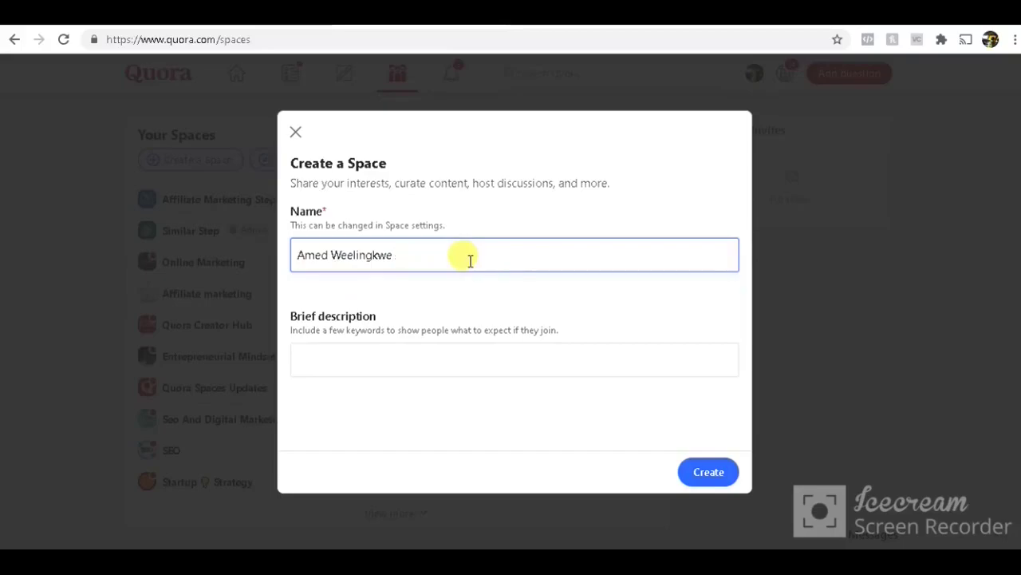
pyautogui.write('555')
pyautogui.click(332, 254)
pyautogui.press('BackSpace')
pyautogui.press('BackSpace')
pyautogui.press('BackSpace')
pyautogui.press('BackSpace')
pyautogui.press('BackSpace')
pyautogui.click(412, 256)
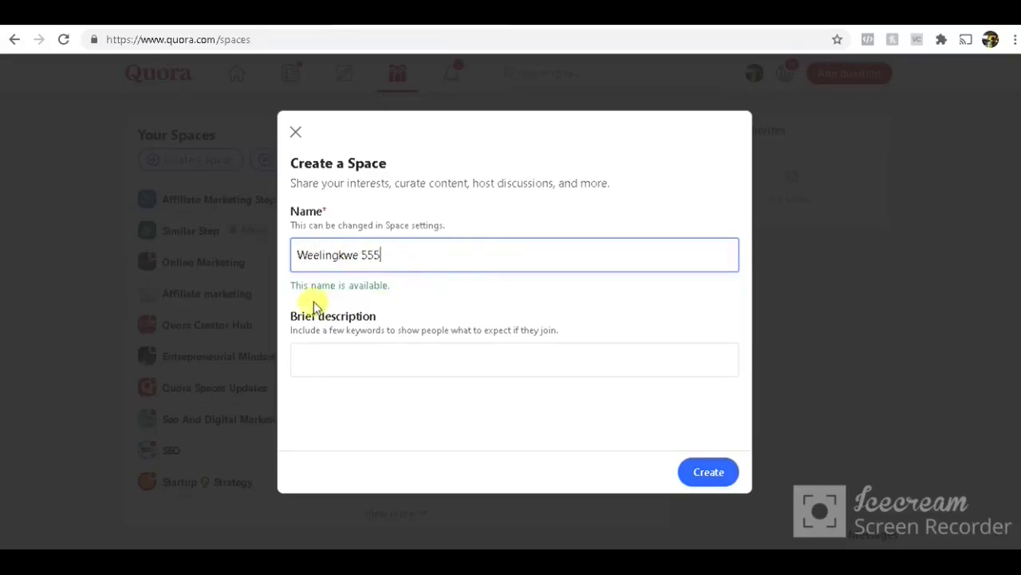
# Step: Enter "Free ways to make money" as the brief description and create the Space under the owner's surname alone, without the number
pyautogui.click(352, 359)
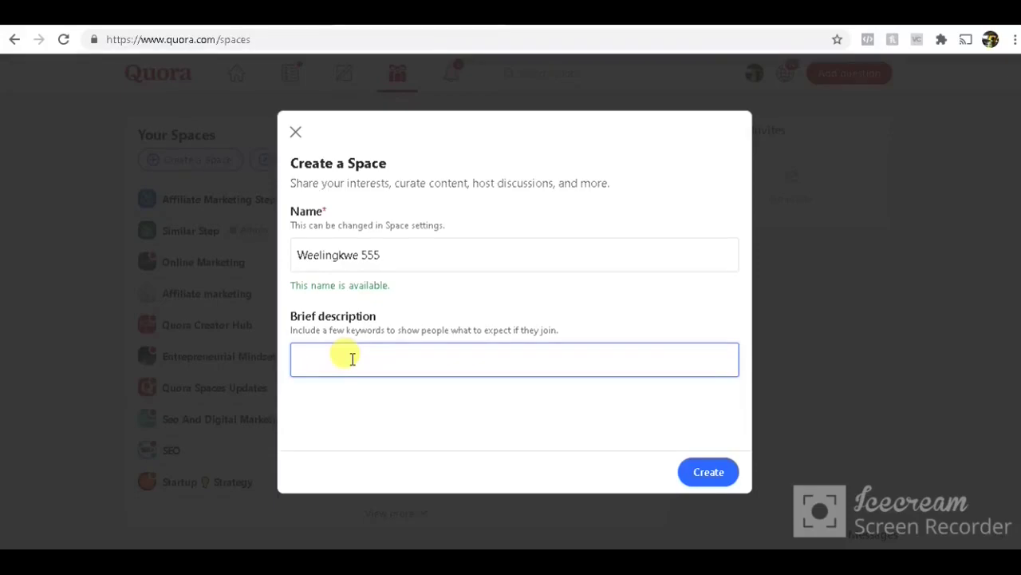
pyautogui.write('Free ways to make ')
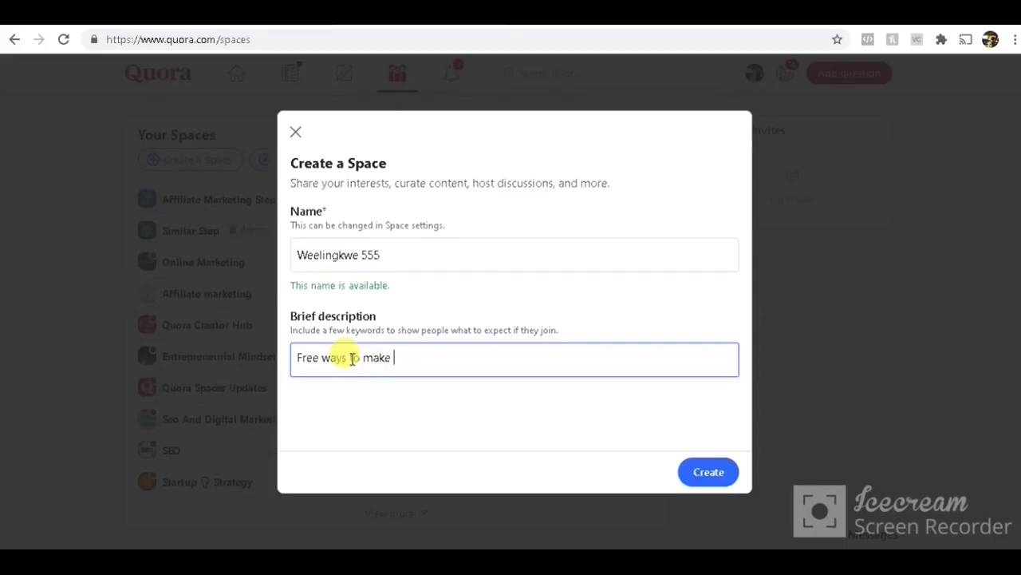
pyautogui.write('money')
pyautogui.click(391, 255)
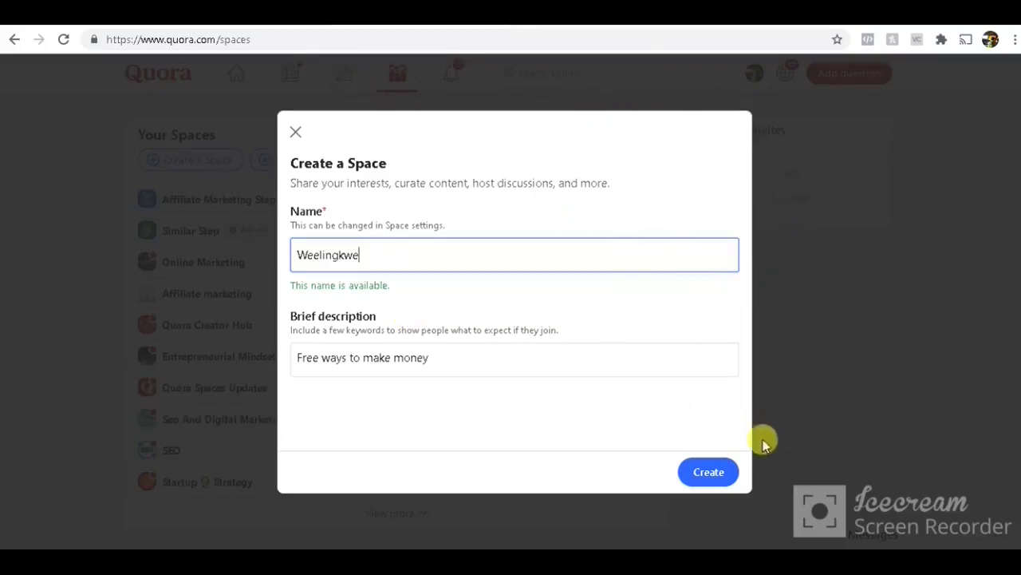
pyautogui.click(714, 474)
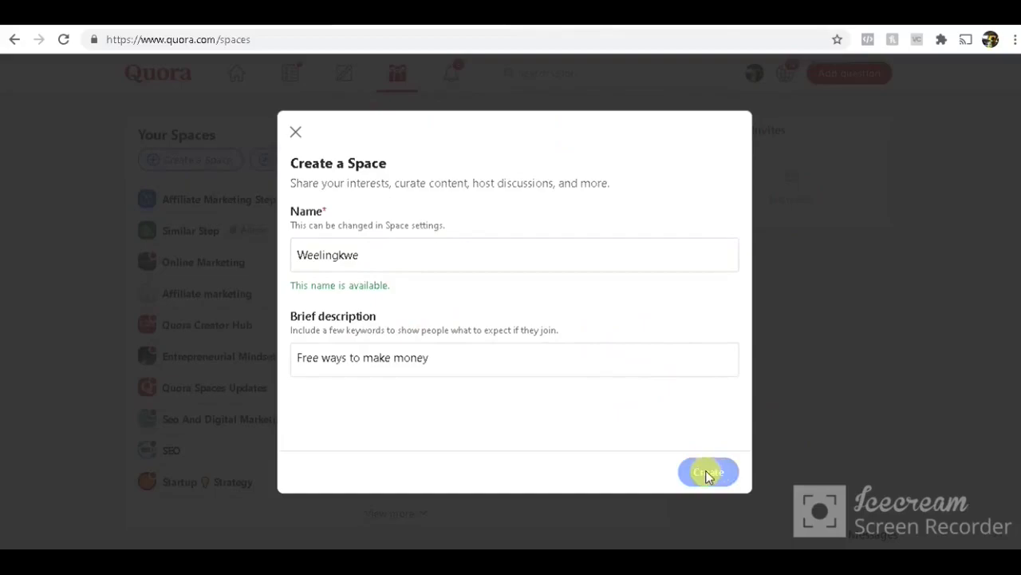
# Step: Expand the "Add your first piece of content" task in the new Space's setup checklist
pyautogui.click(502, 373)
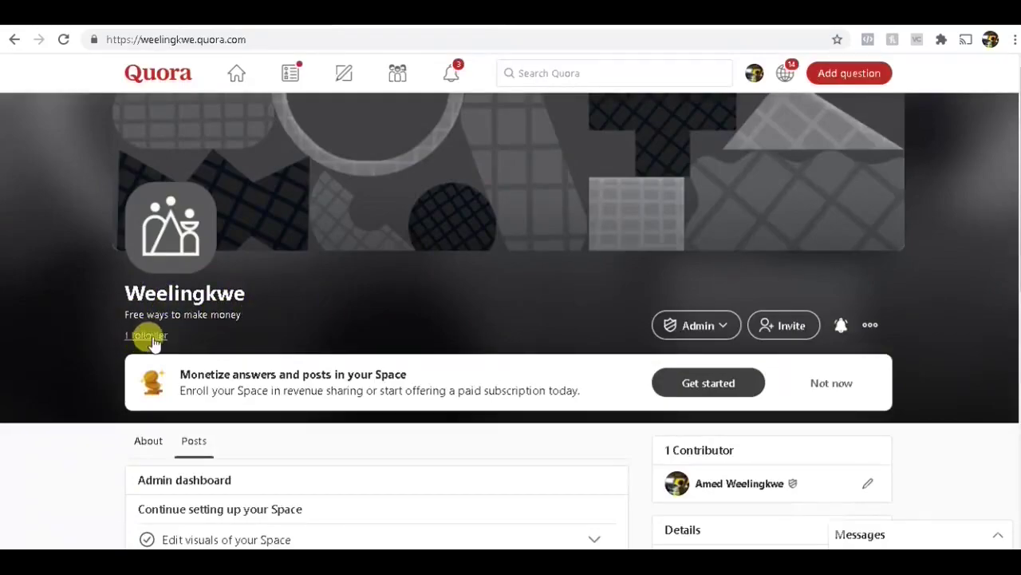
pyautogui.scroll(-2, 270, 325)
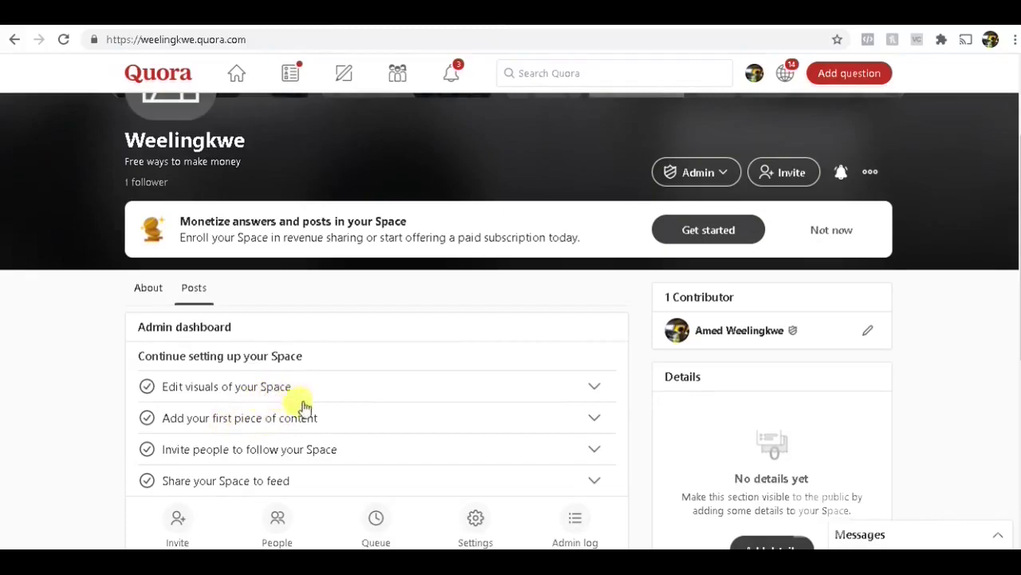
pyautogui.click(211, 418)
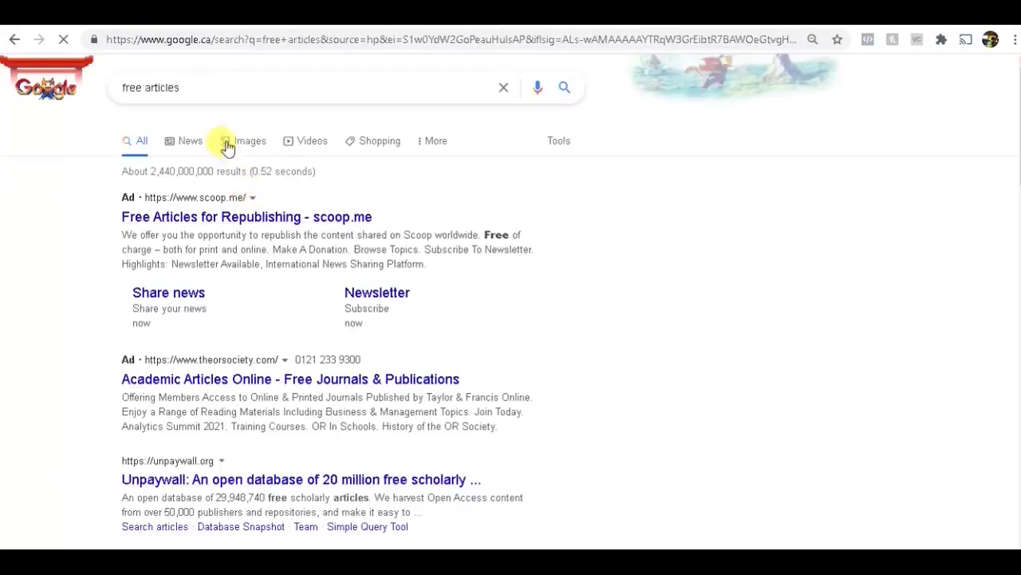
# Step: Switch to Google, search for "free articles" and open the articlesfactory.com result
pyautogui.scroll(-10, 195, 84)
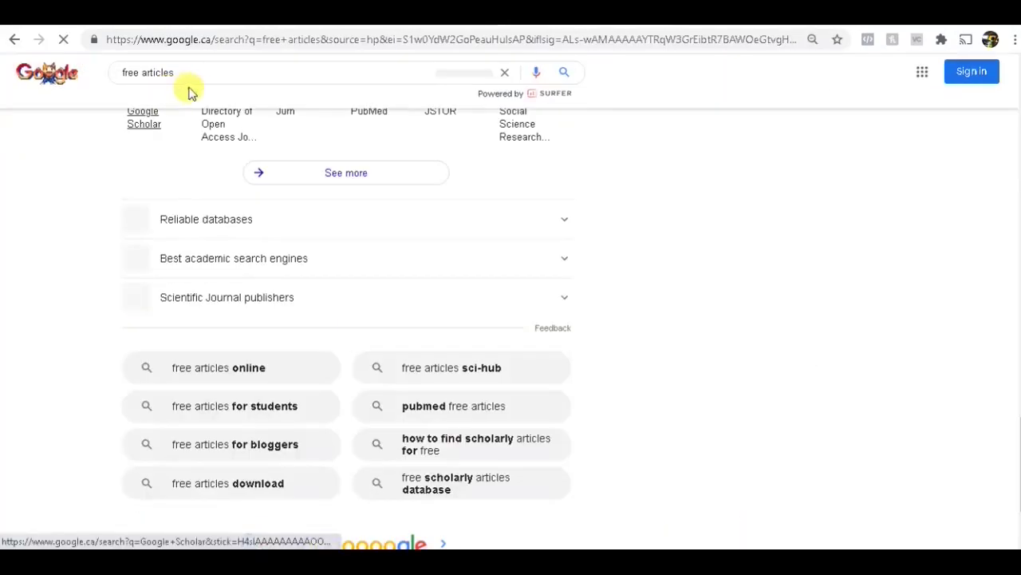
pyautogui.click(192, 75)
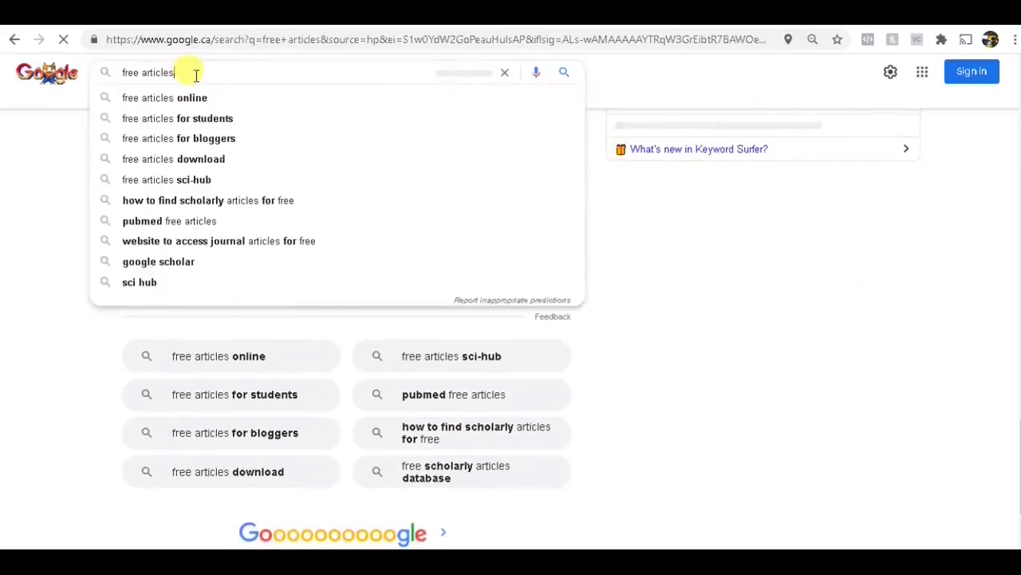
pyautogui.press('Return')
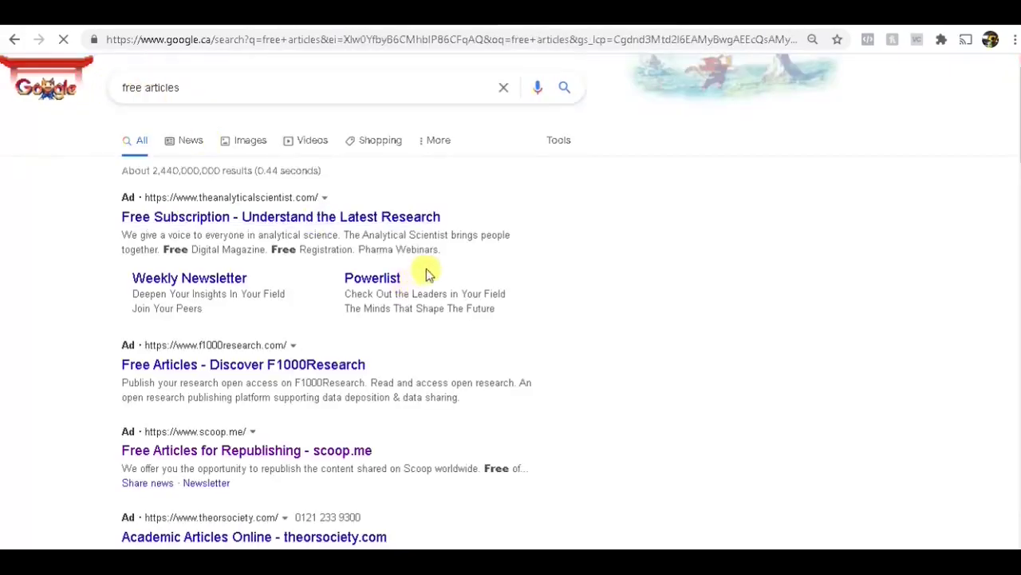
pyautogui.scroll(-4, 431, 275)
pyautogui.scroll(-5, 271, 152)
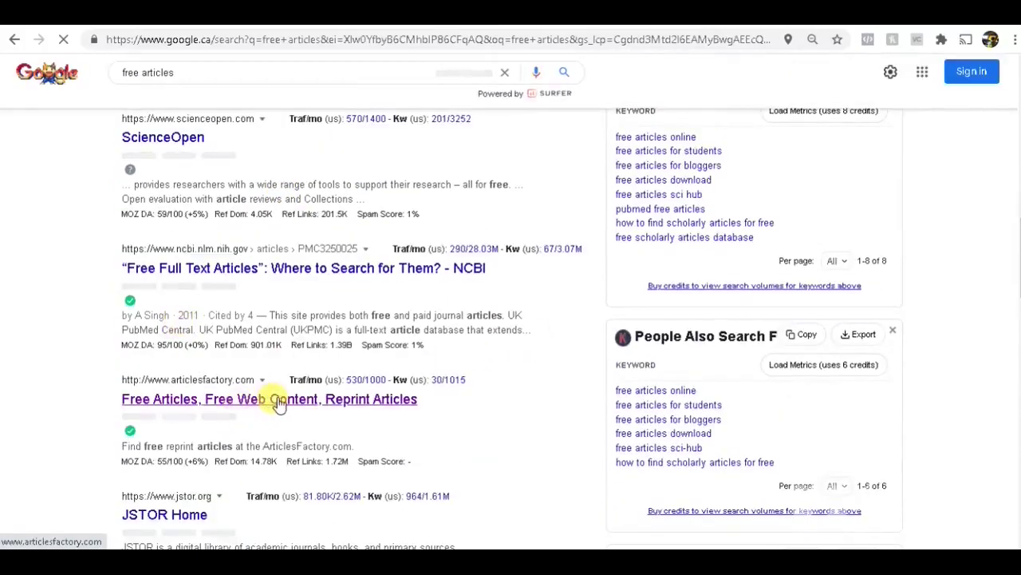
pyautogui.click(279, 404)
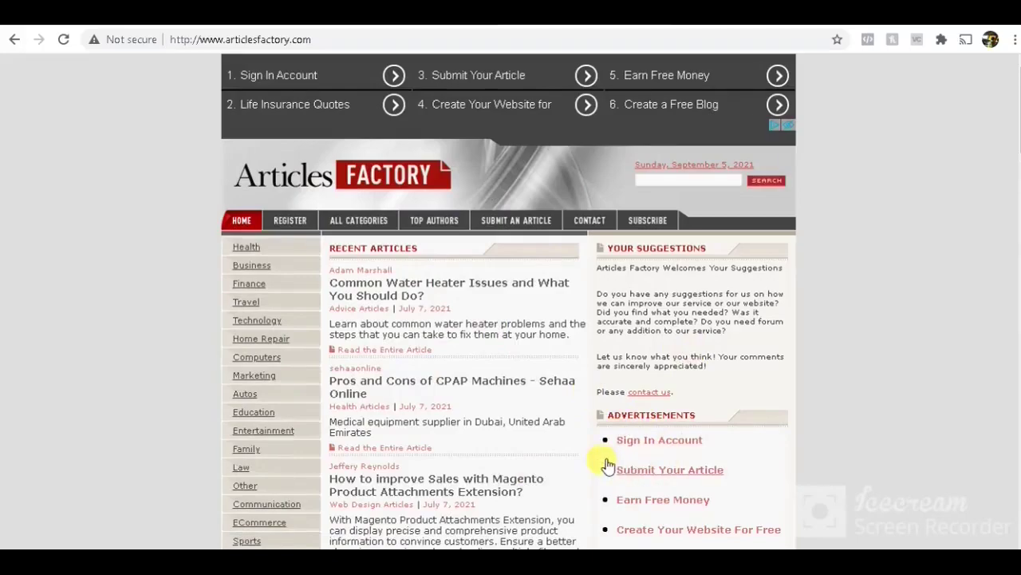
# Step: Search the Articles Factory site for "affiliate marketing"
pyautogui.click(702, 180)
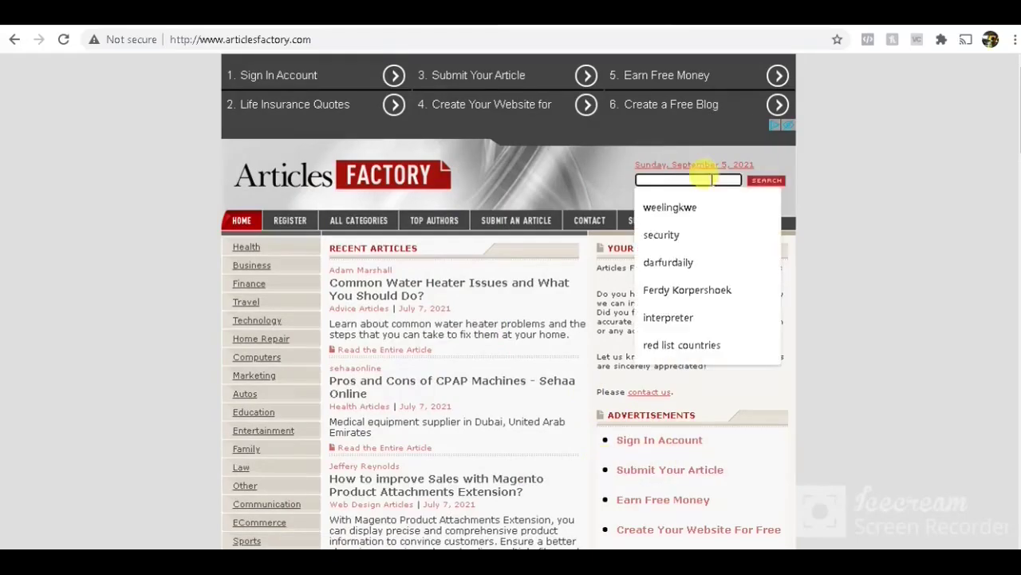
pyautogui.write('affilia')
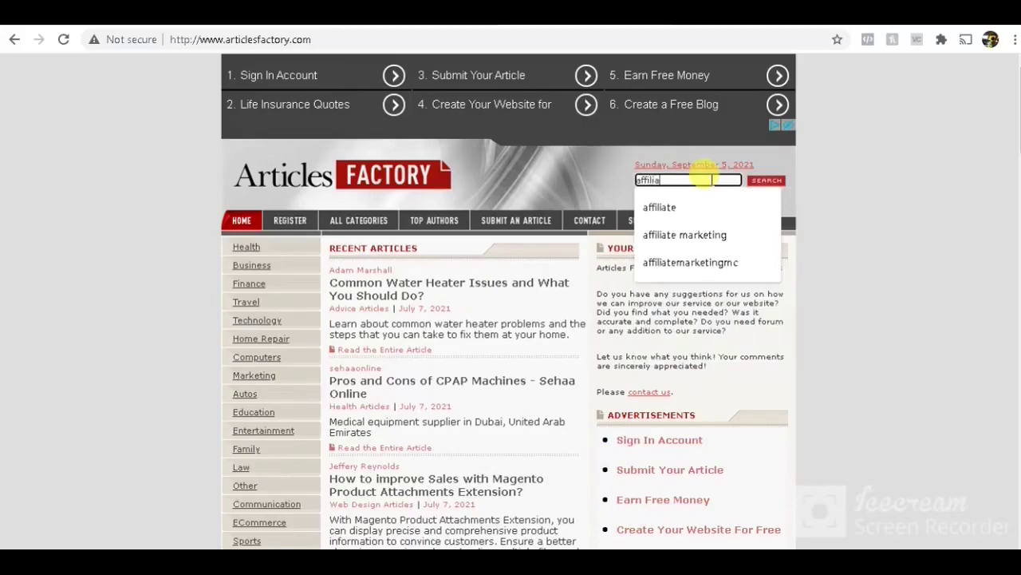
pyautogui.write('te mar')
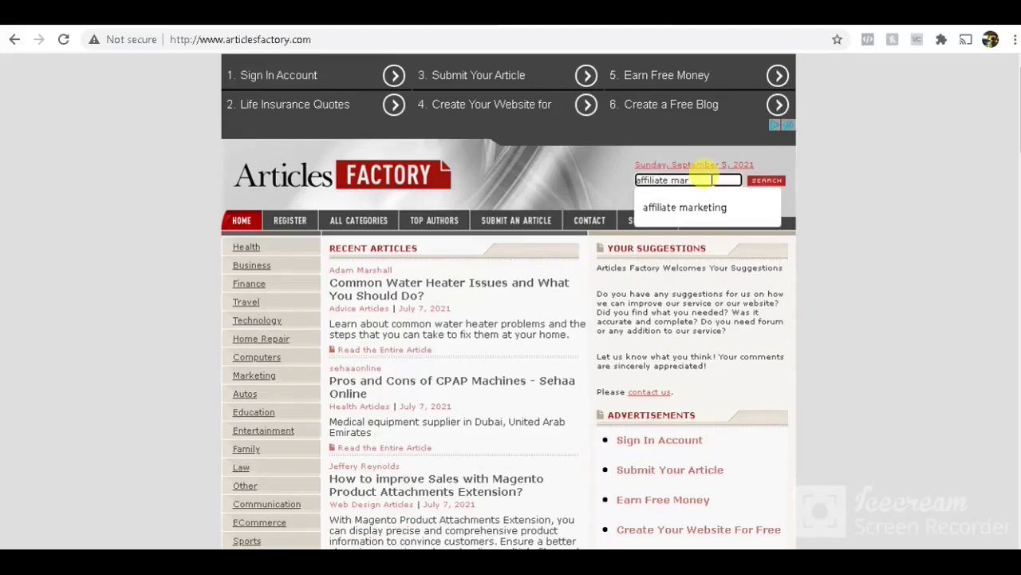
pyautogui.write('keting')
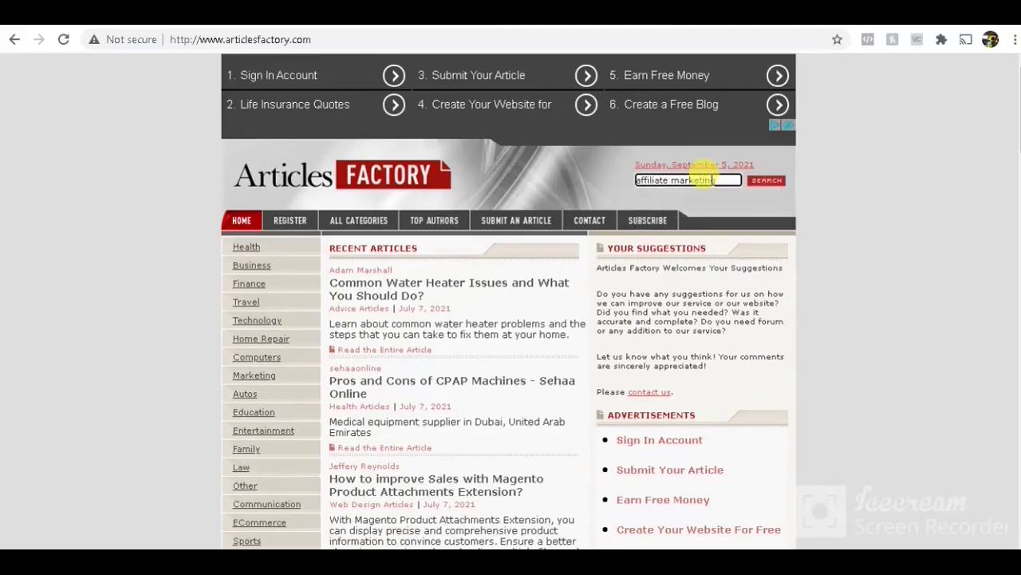
pyautogui.click(766, 181)
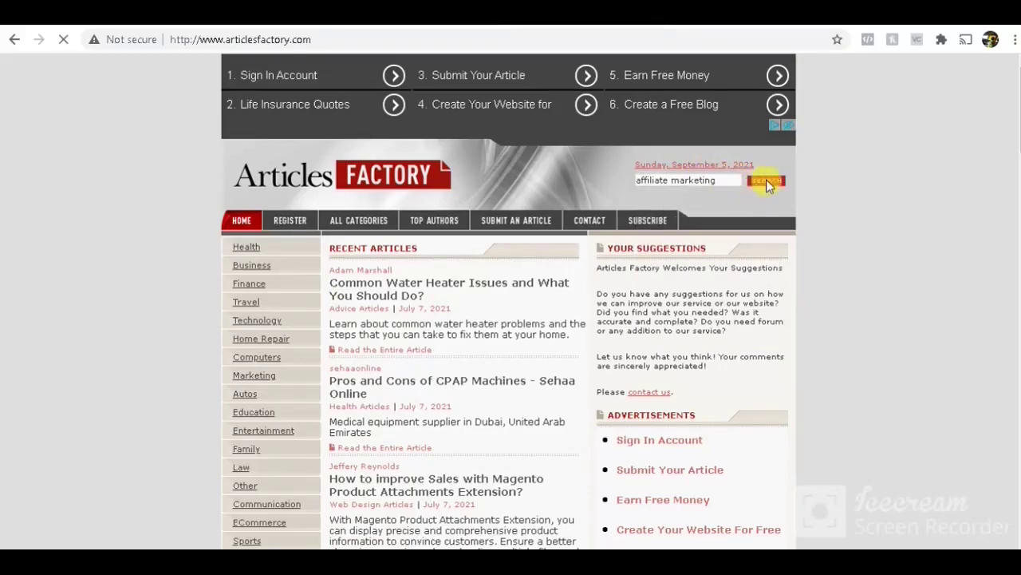
# Step: Look through the affiliate marketing search results and open the article "Is Affiliate Marketing Right For You?"
pyautogui.scroll(-15, 478, 240)
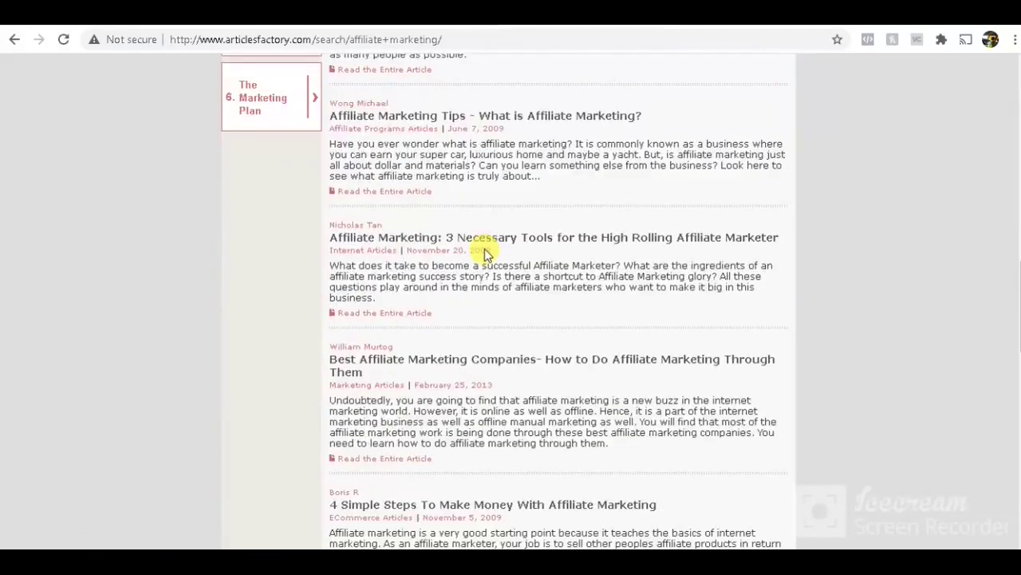
pyautogui.scroll(10, 485, 248)
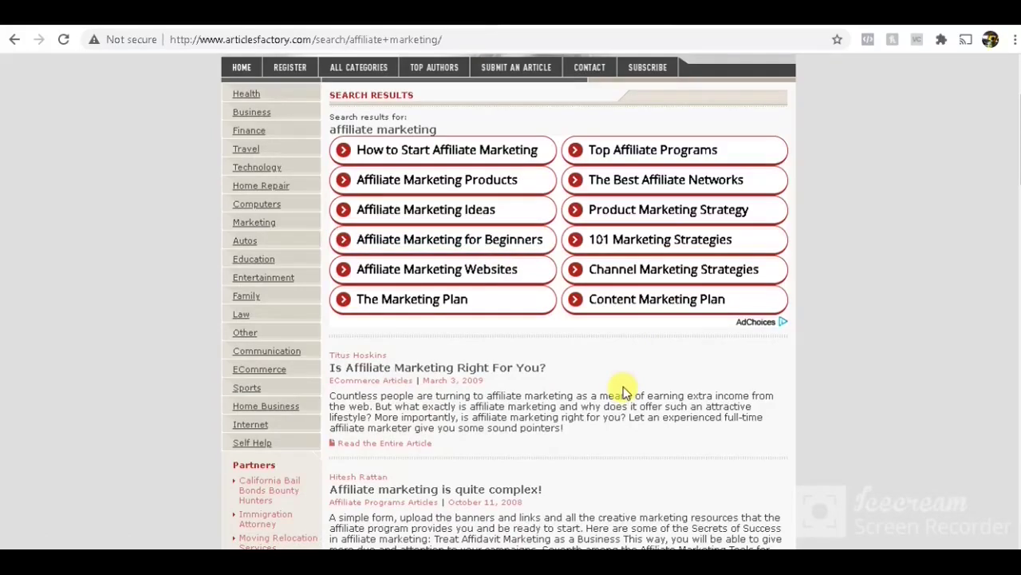
pyautogui.scroll(2, 548, 372)
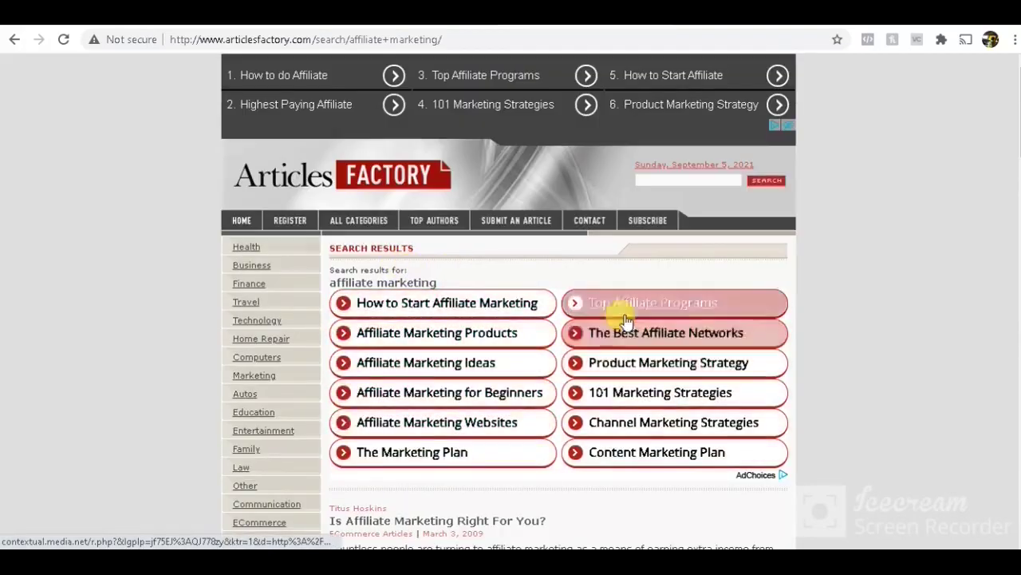
pyautogui.scroll(-2, 636, 371)
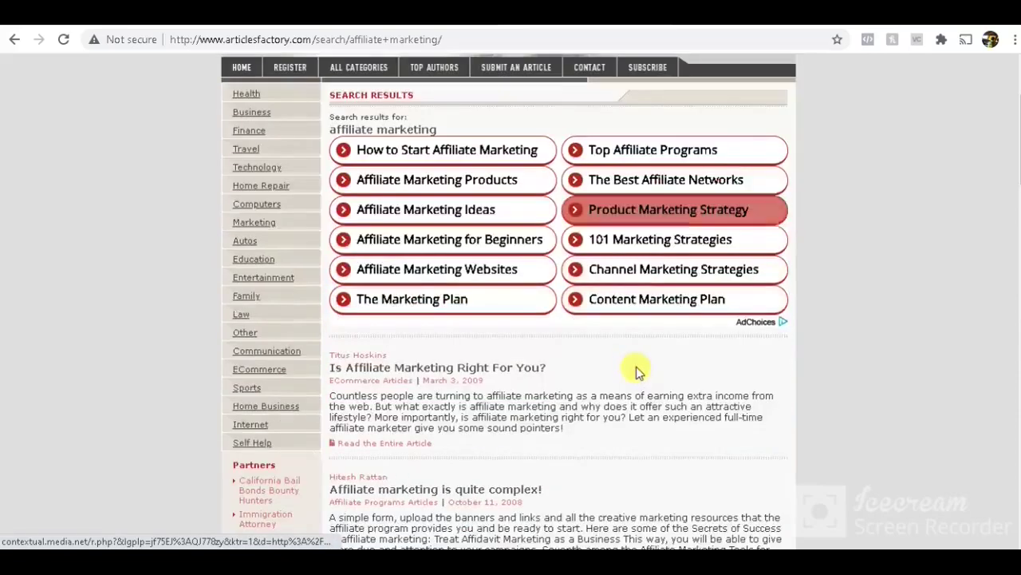
pyautogui.click(455, 373)
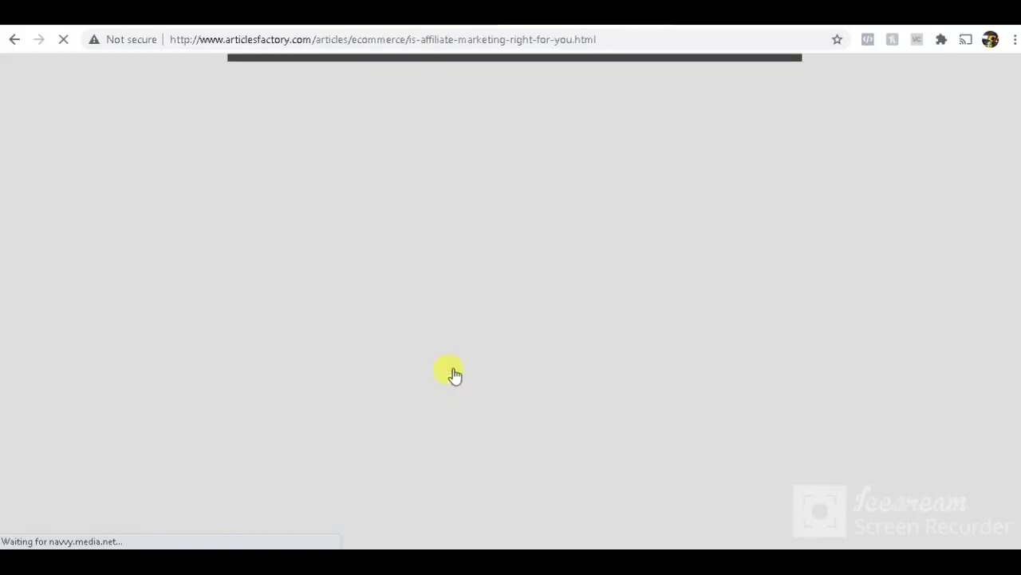
# Step: Skim the article from start to end and copy its title, "Is Affiliate Marketing Right For You?"
pyautogui.scroll(-15, 479, 335)
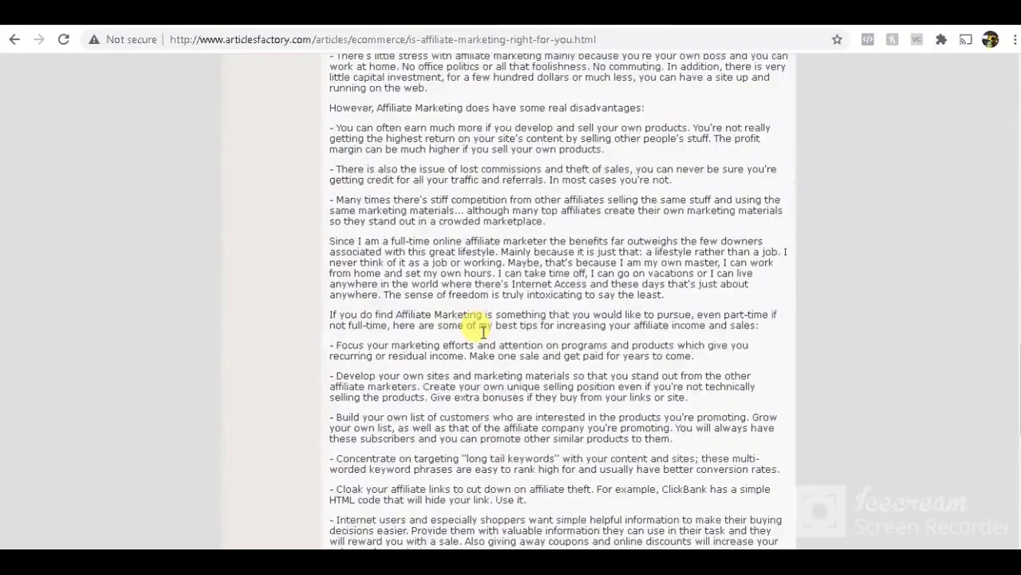
pyautogui.scroll(15, 481, 331)
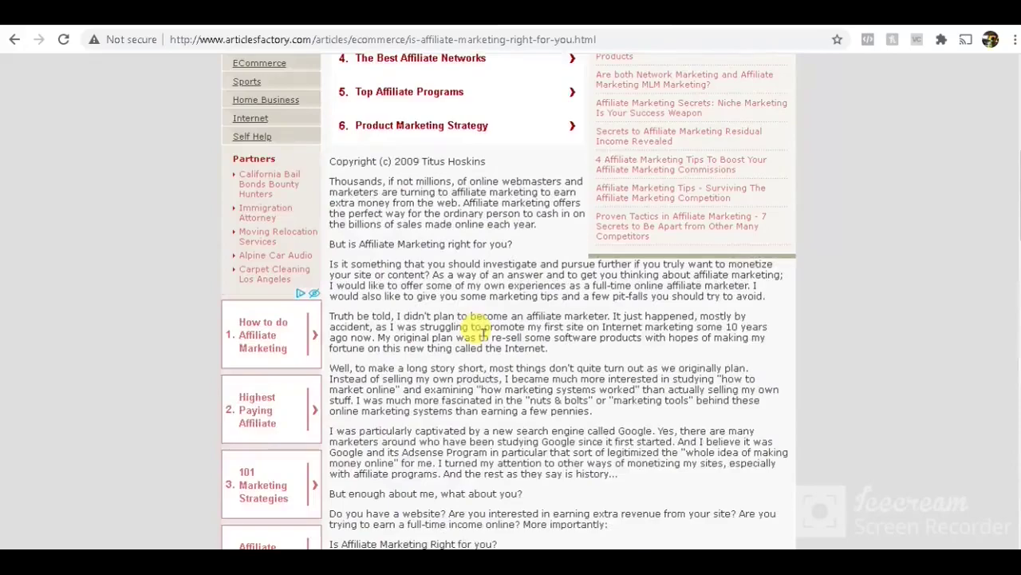
pyautogui.scroll(4, 479, 331)
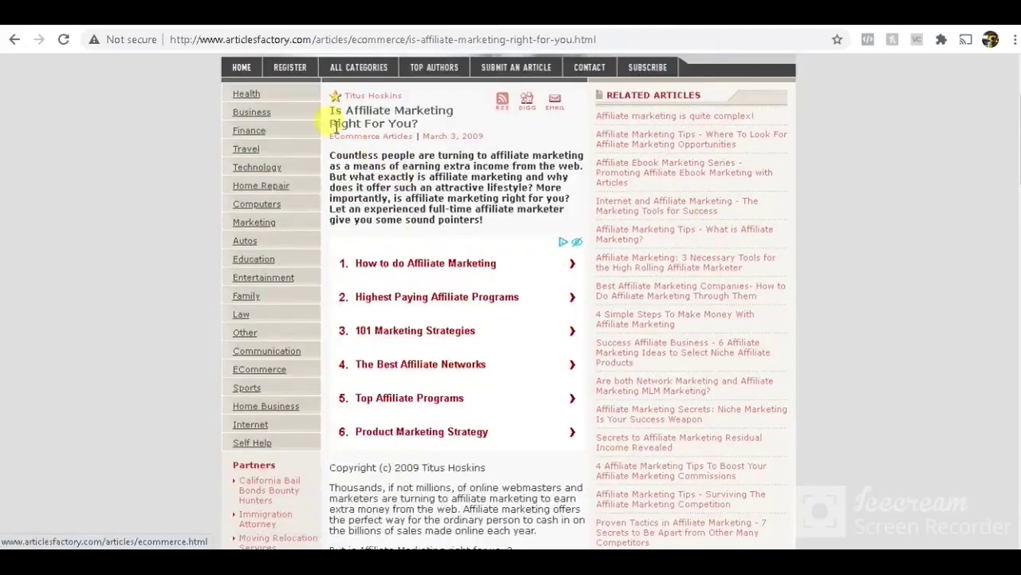
pyautogui.moveTo(329, 111); pyautogui.dragTo(426, 126)
pyautogui.hotkey('ctrl', 'c')
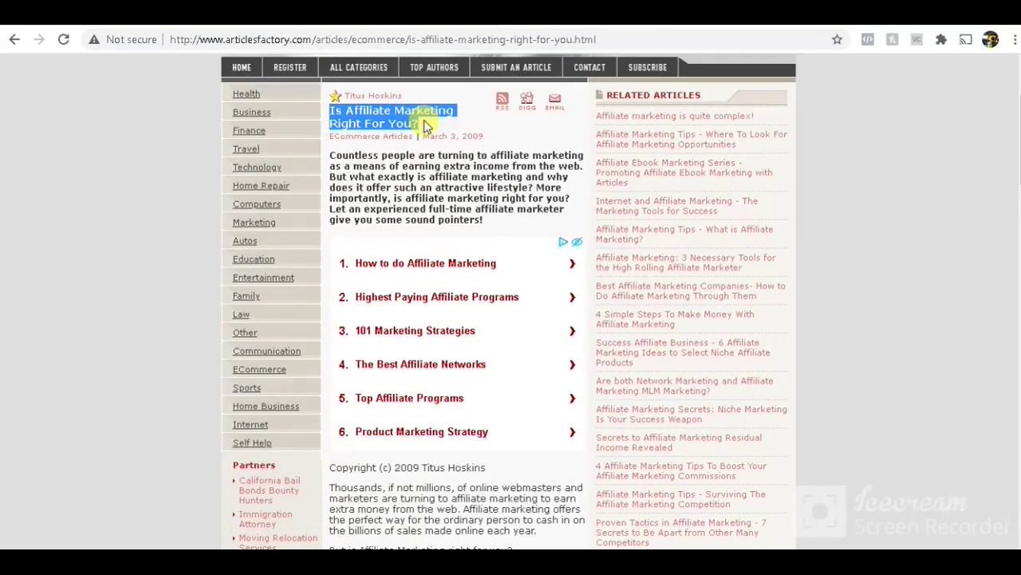
# Step: Return to the new Quora Space, start its first post and paste the copied article title into it
pyautogui.click(383, 12)
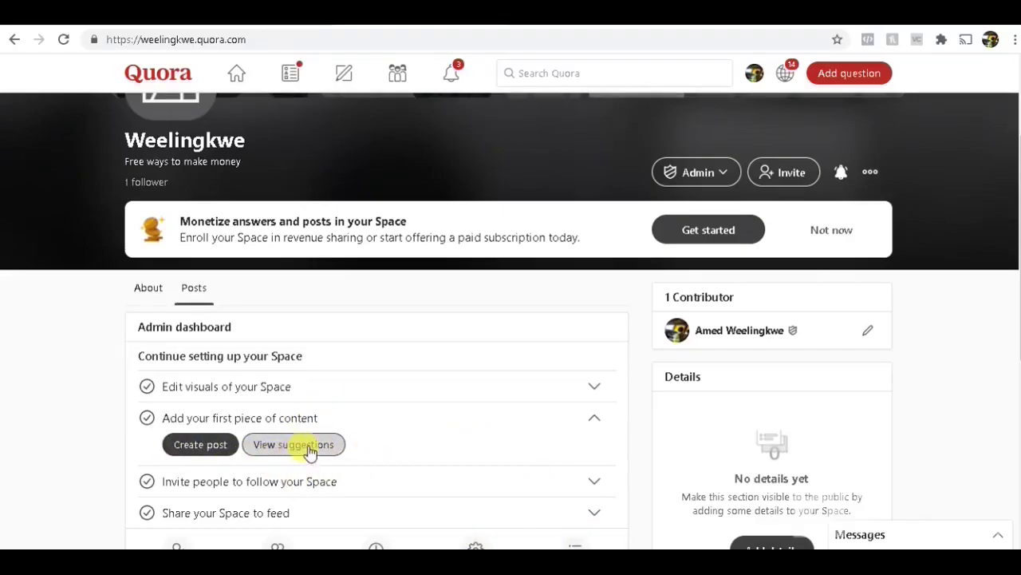
pyautogui.click(200, 445)
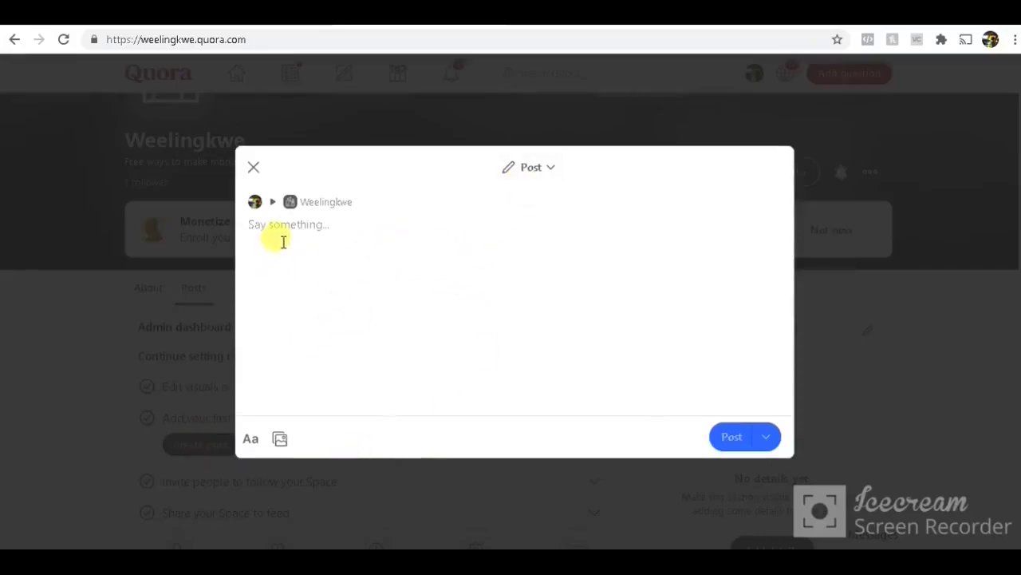
pyautogui.hotkey('ctrl', 'v')
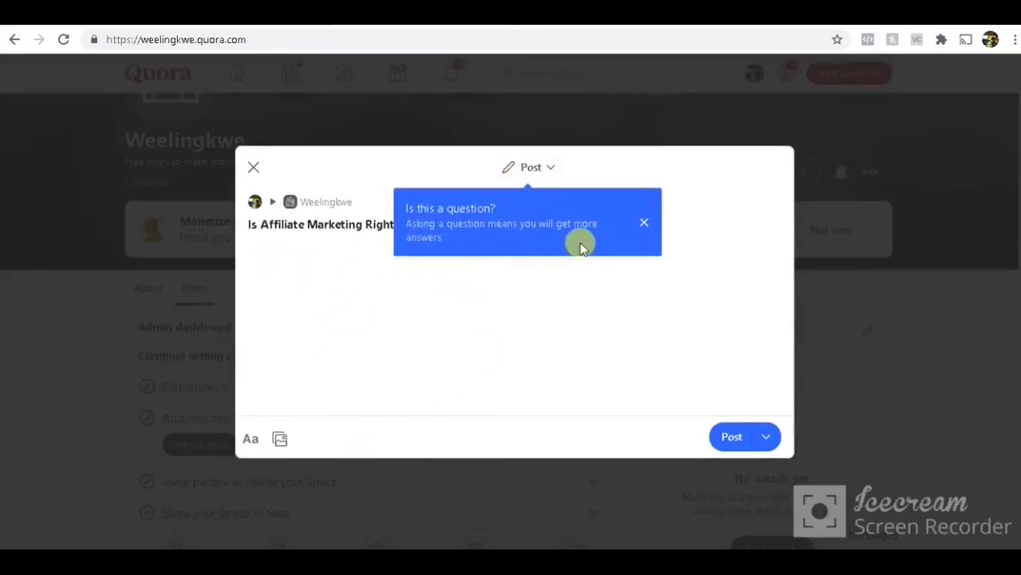
# Step: Copy the article's four paragraphs from "Is it something that you should investigate" through "they say is history..." and paste them below the post's title
pyautogui.click(644, 223)
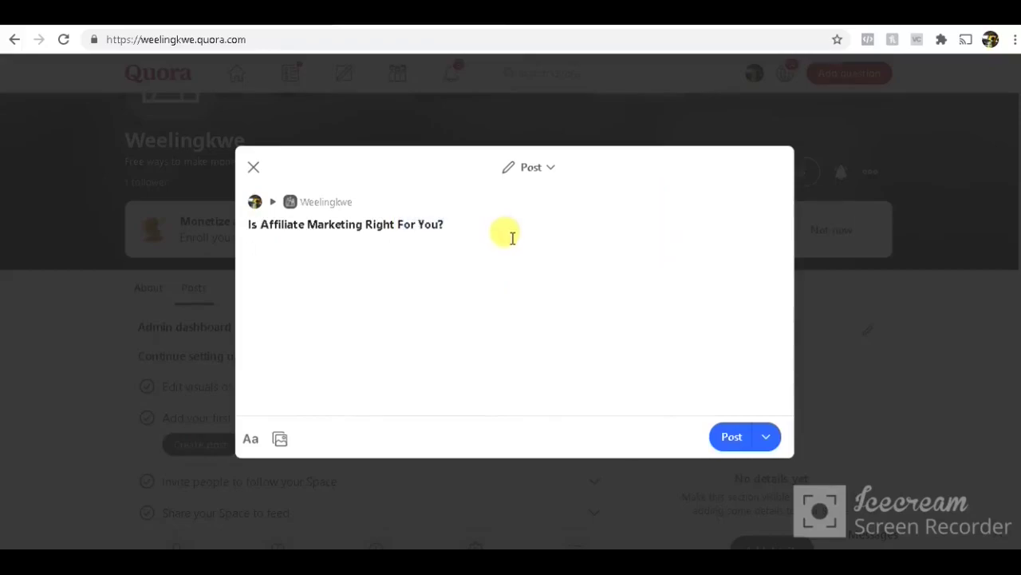
pyautogui.click(657, 31)
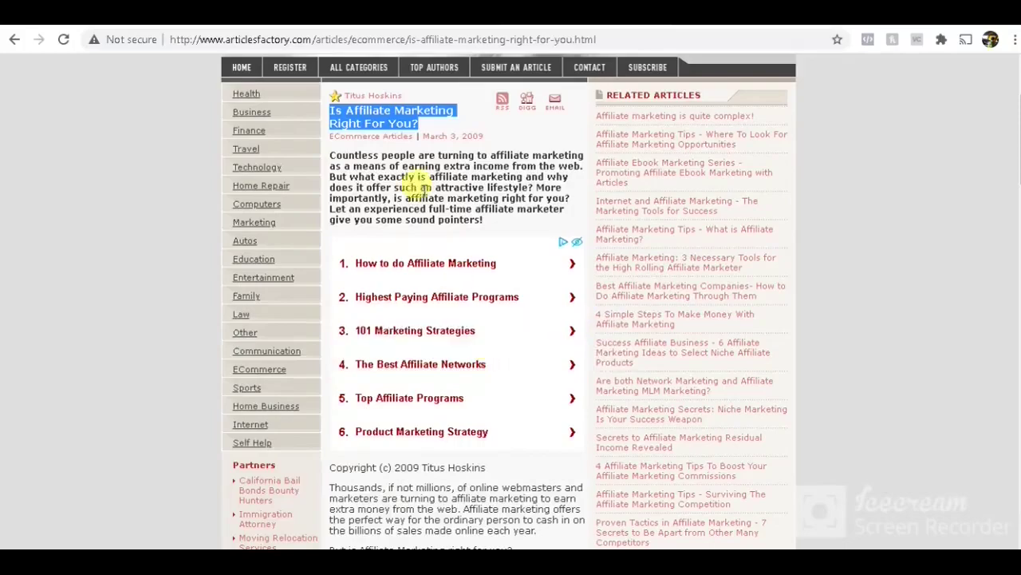
pyautogui.scroll(-4, 375, 207)
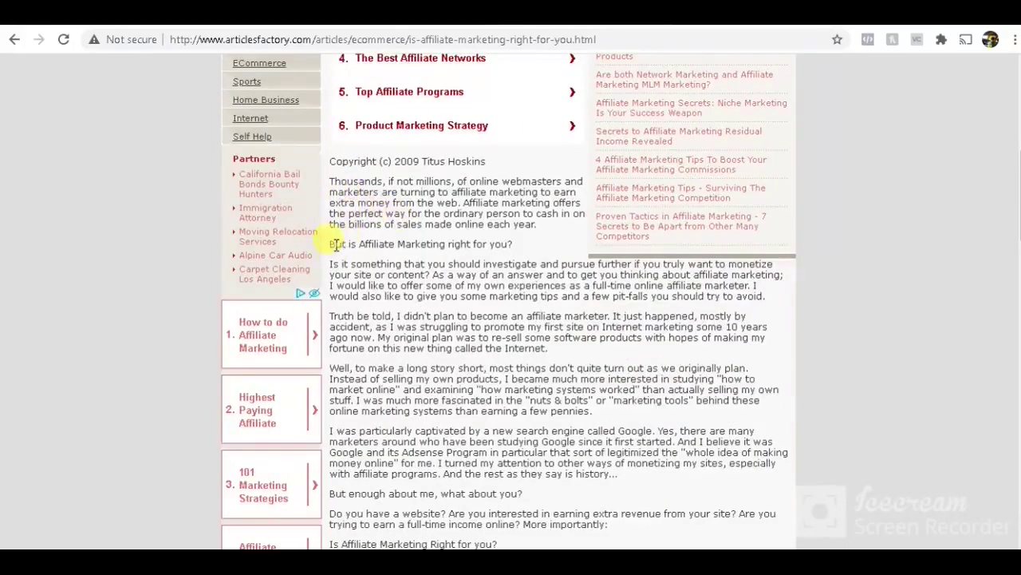
pyautogui.moveTo(331, 265); pyautogui.dragTo(644, 482)
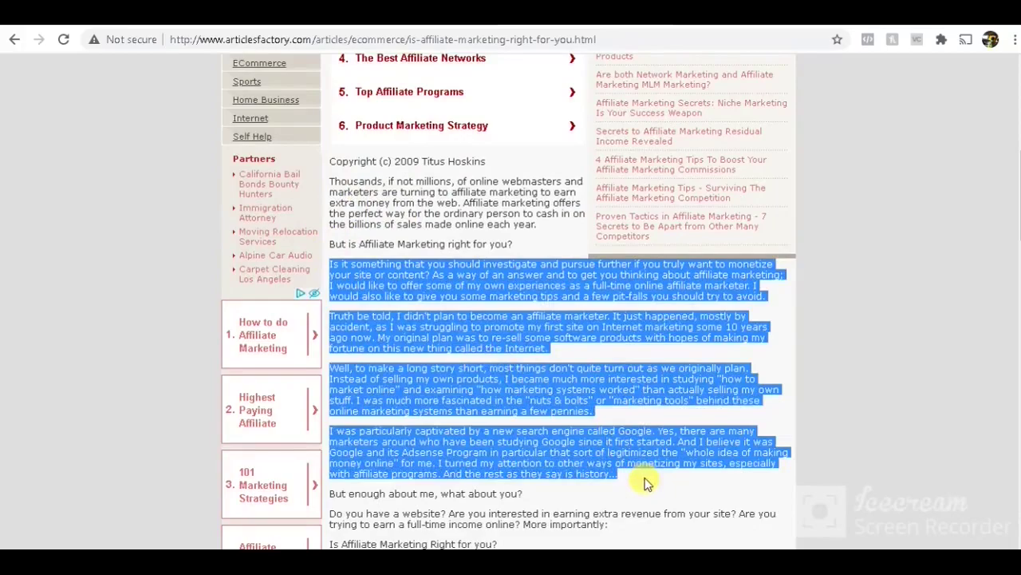
pyautogui.hotkey('ctrl', 'Tab')
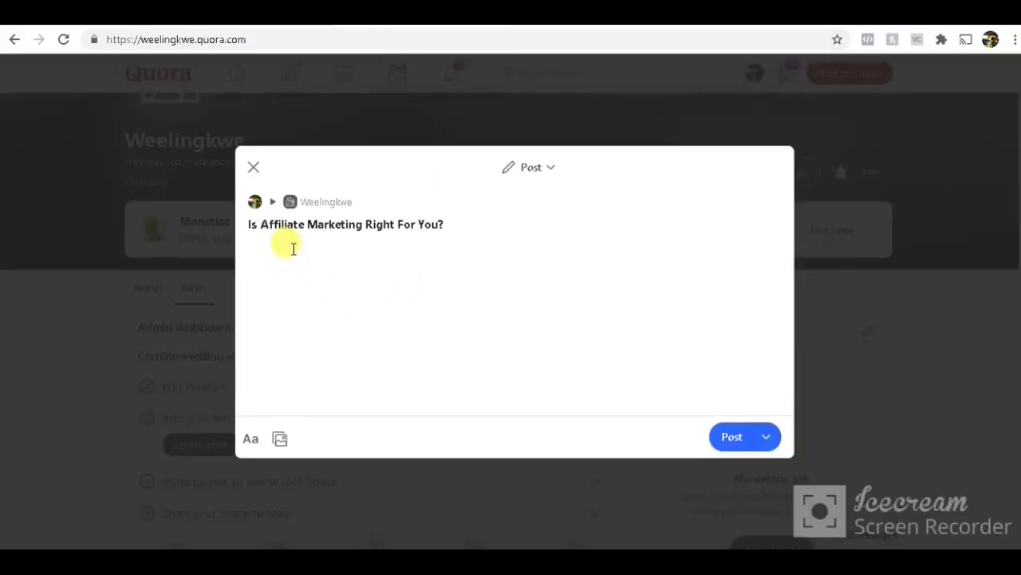
pyautogui.hotkey('ctrl', 'v')
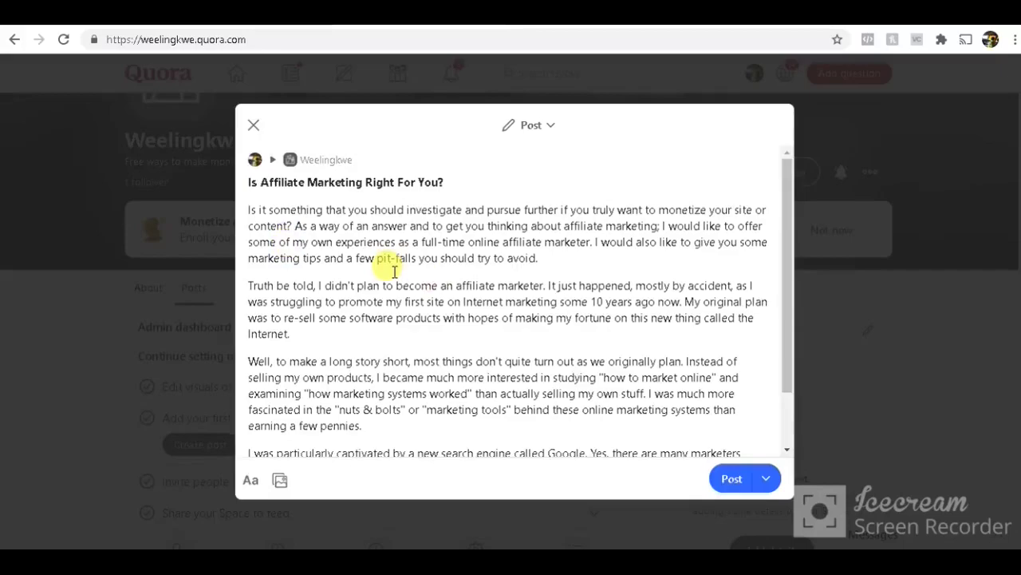
# Step: After paragraph one, add and select "Click on this link to learn if you quqlify for a free training to learn how to make money with affiliate marketing"
pyautogui.click(549, 258)
pyautogui.press('Return')
pyautogui.press('Return')
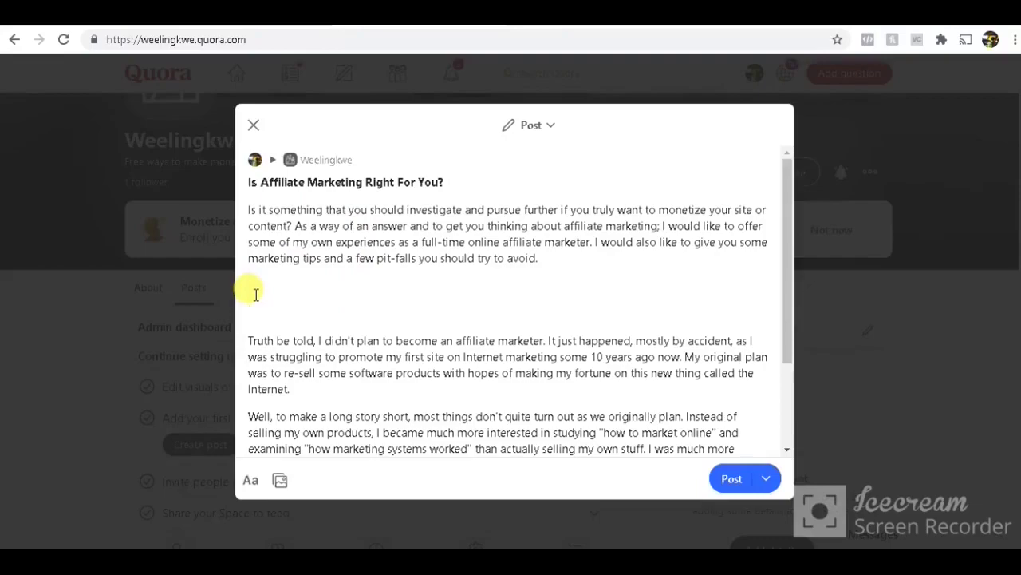
pyautogui.write('Click on this link to learn if')
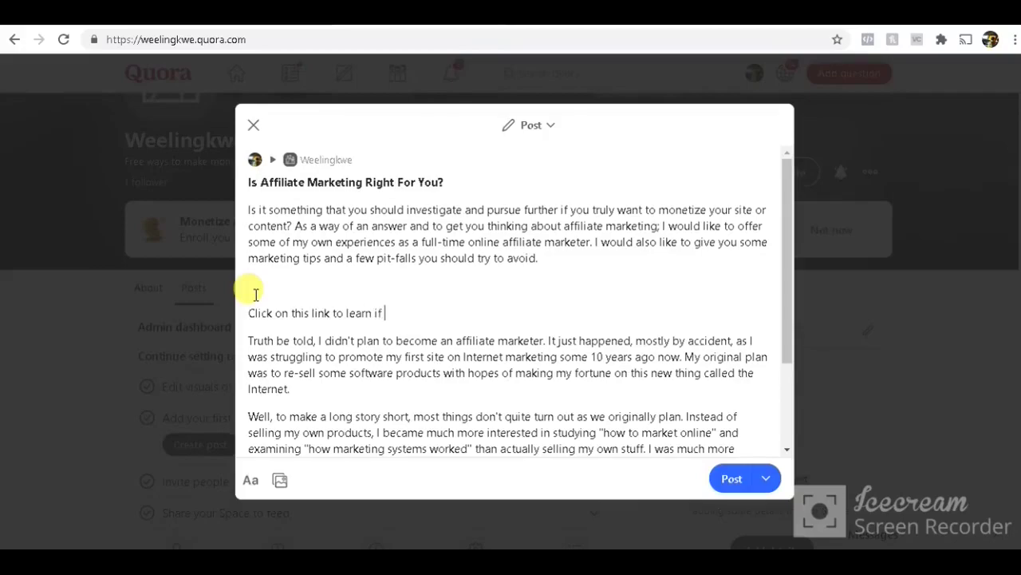
pyautogui.write(' you quqlify for a free training to learn how to ')
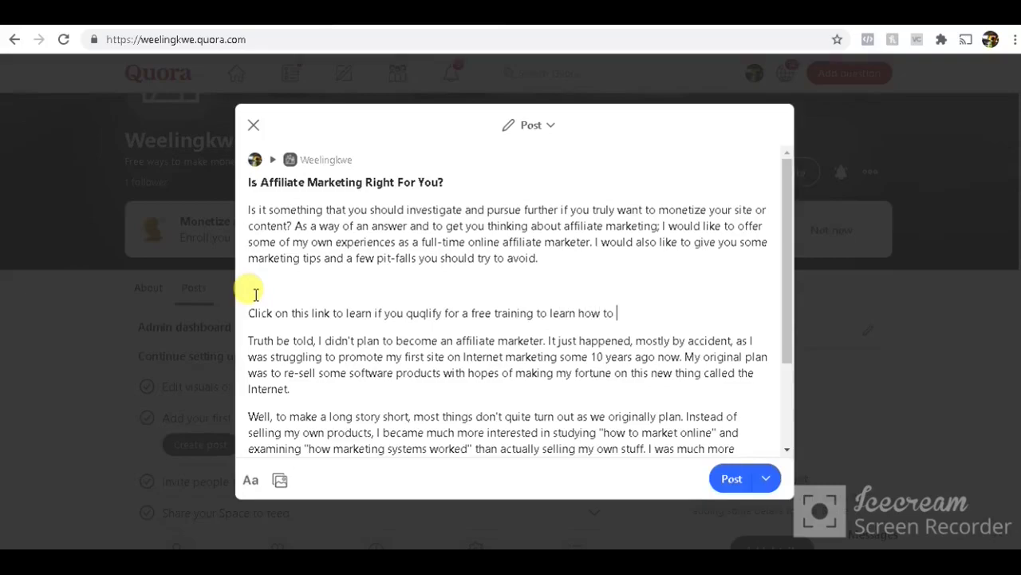
pyautogui.write('make money with ad')
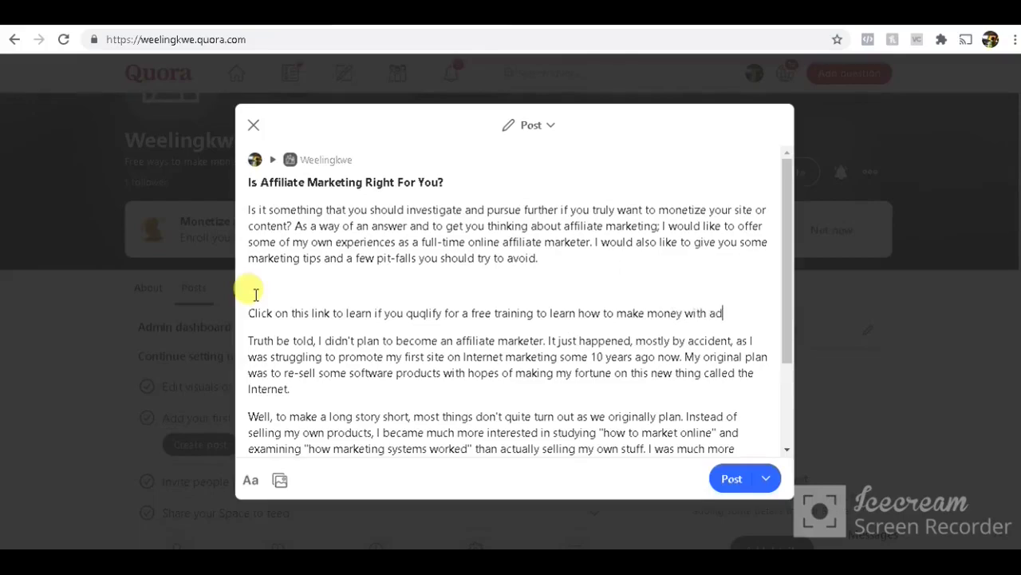
pyautogui.press('BackSpace')
pyautogui.write('ffiliate mar')
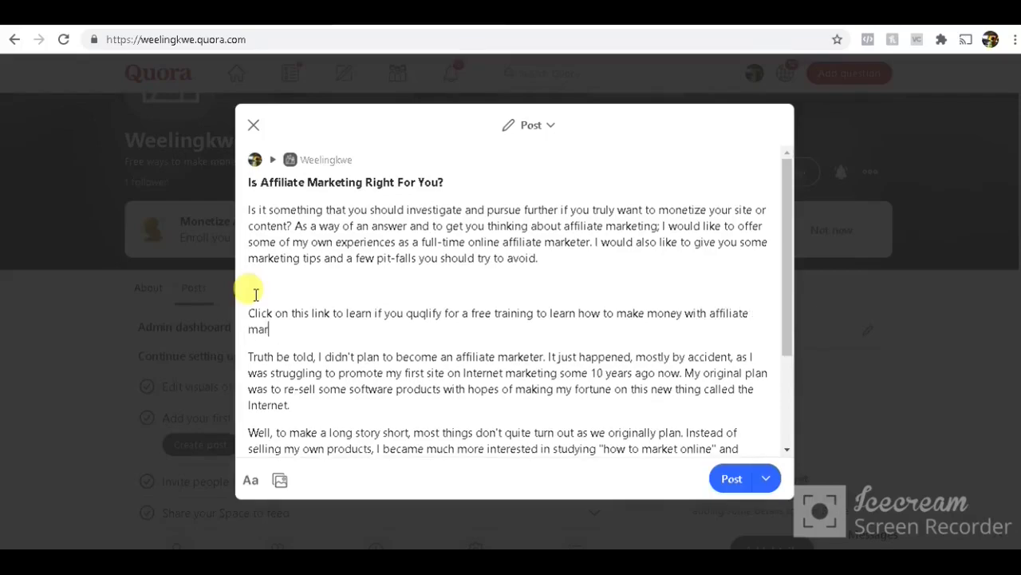
pyautogui.write('keting')
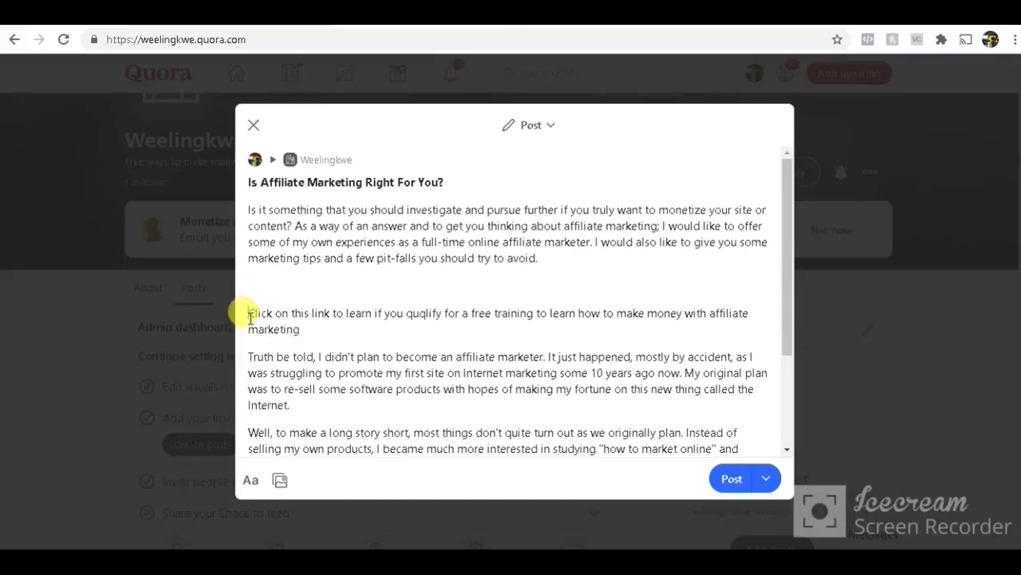
pyautogui.moveTo(249, 313); pyautogui.dragTo(300, 330)
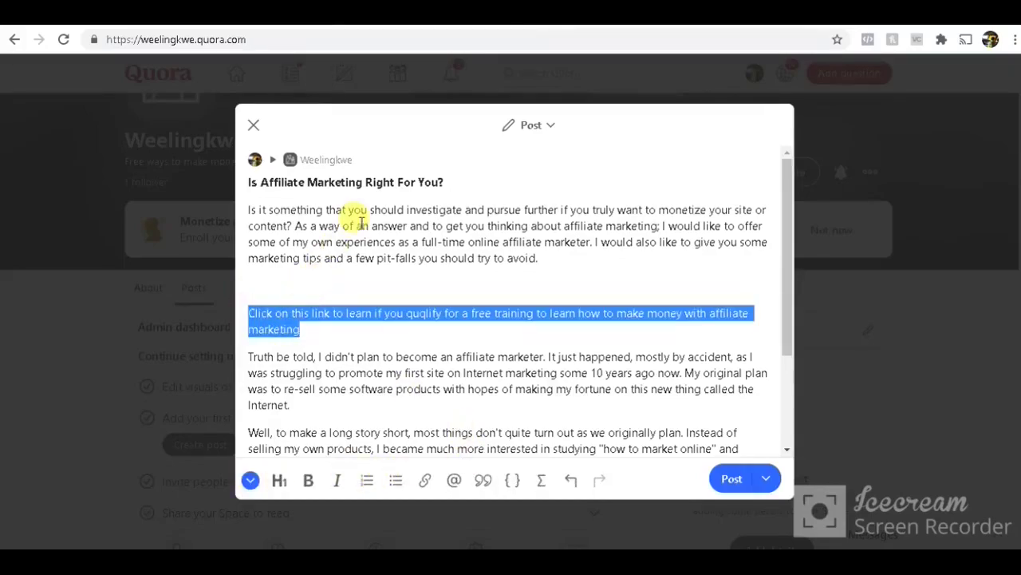